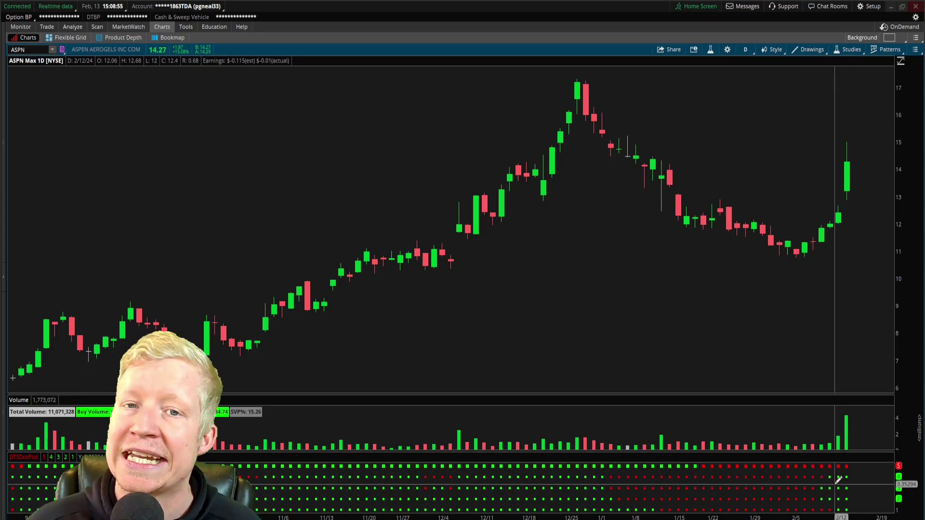
- Show the DotMomo scan's 35 results, glance back at the ASPN chart, then return to the list
{"action": "left_click", "coordinate": [96, 28]}
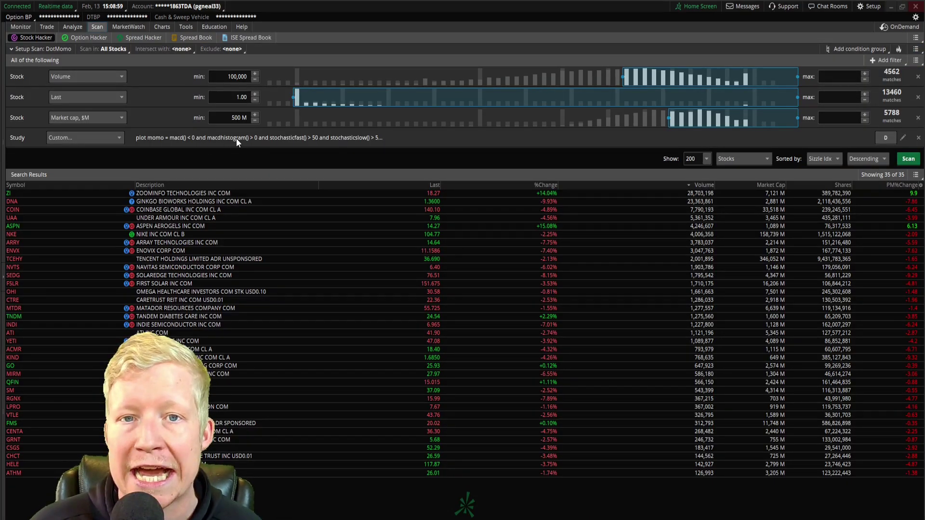
{"action": "left_click", "coordinate": [166, 26]}
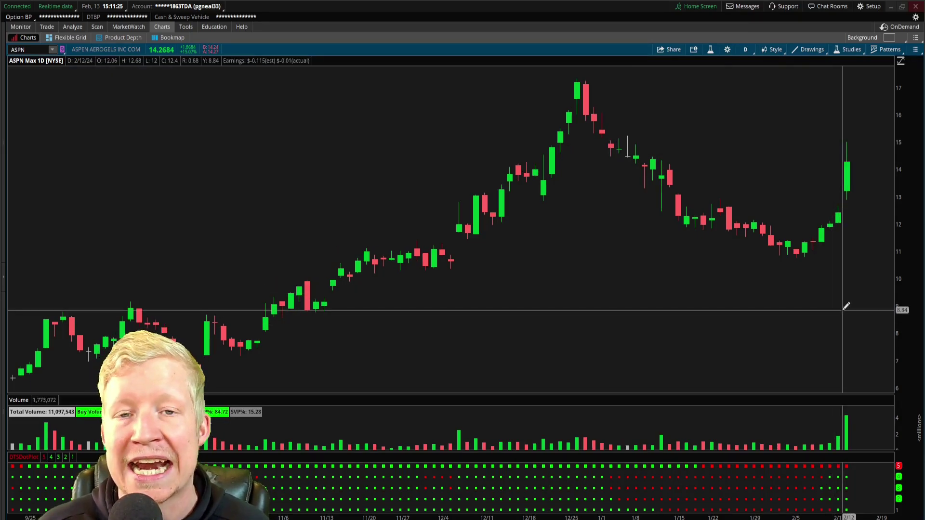
{"action": "left_click", "coordinate": [92, 27]}
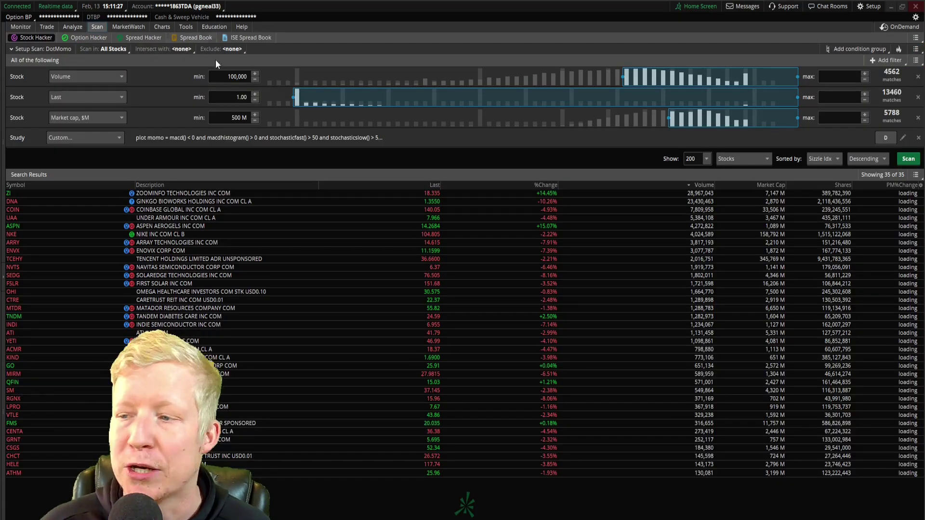
{"action": "left_click", "coordinate": [903, 138]}
{"action": "left_click", "coordinate": [530, 47]}
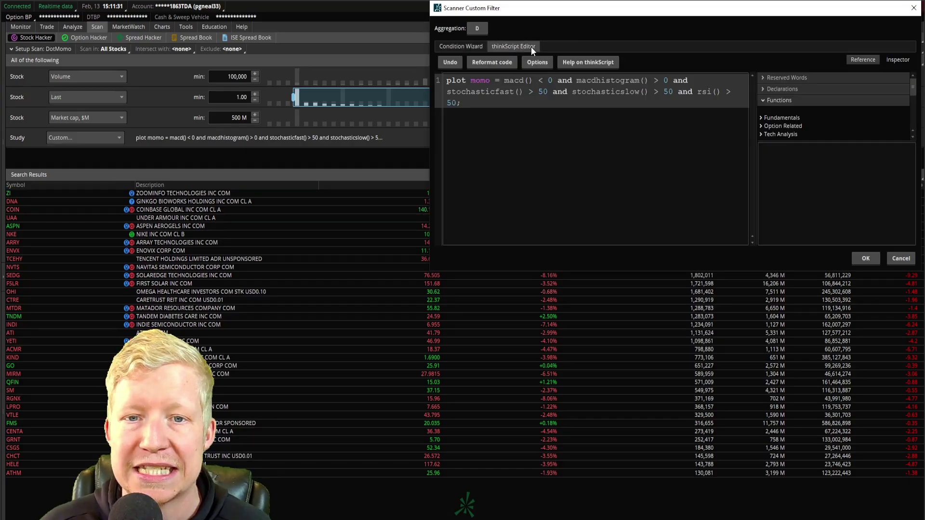
{"action": "left_click_drag", "start_coordinate": [550, 6], "coordinate": [484, 38]}
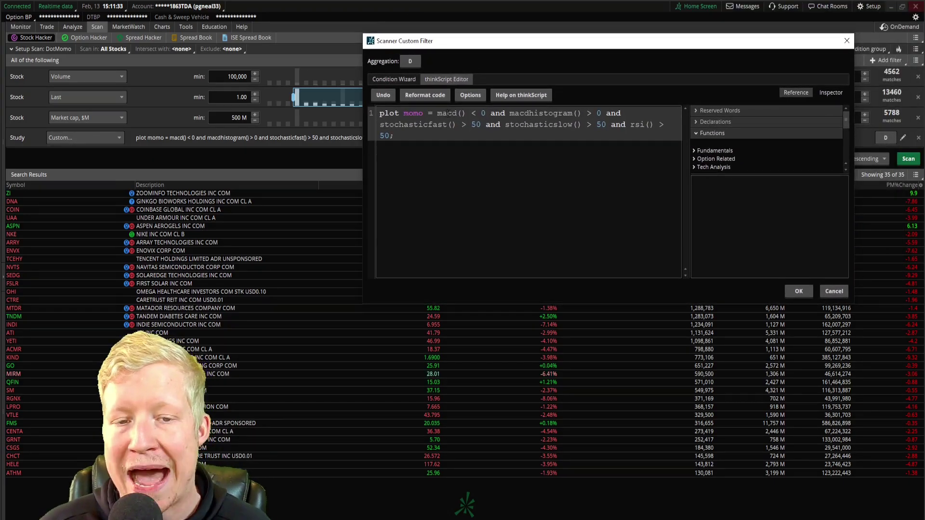
{"action": "left_click_drag", "start_coordinate": [486, 113], "coordinate": [473, 113]}
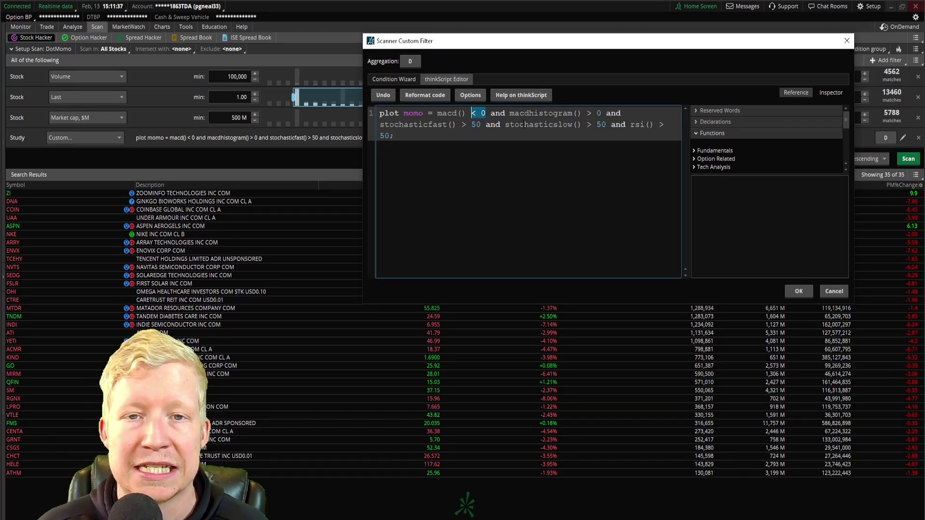
{"action": "left_click_drag", "start_coordinate": [444, 131], "coordinate": [433, 125]}
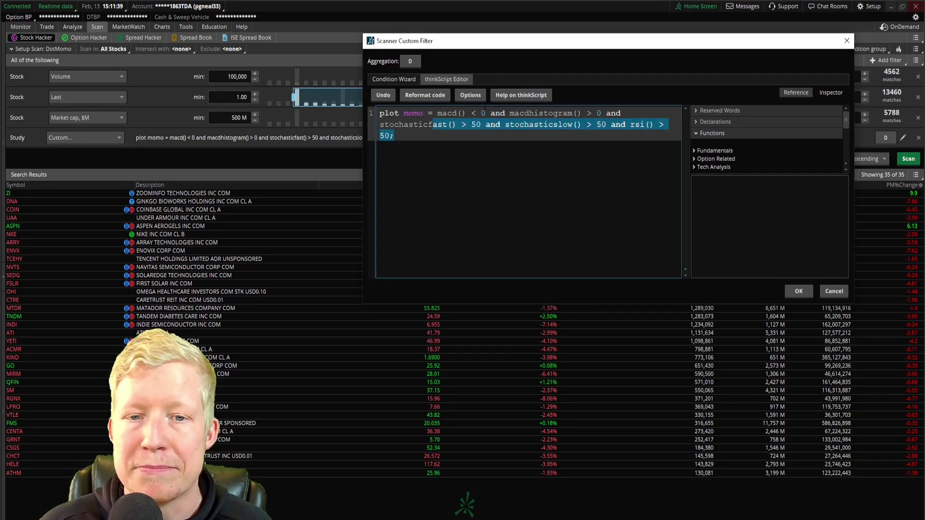
{"action": "left_click", "coordinate": [488, 108]}
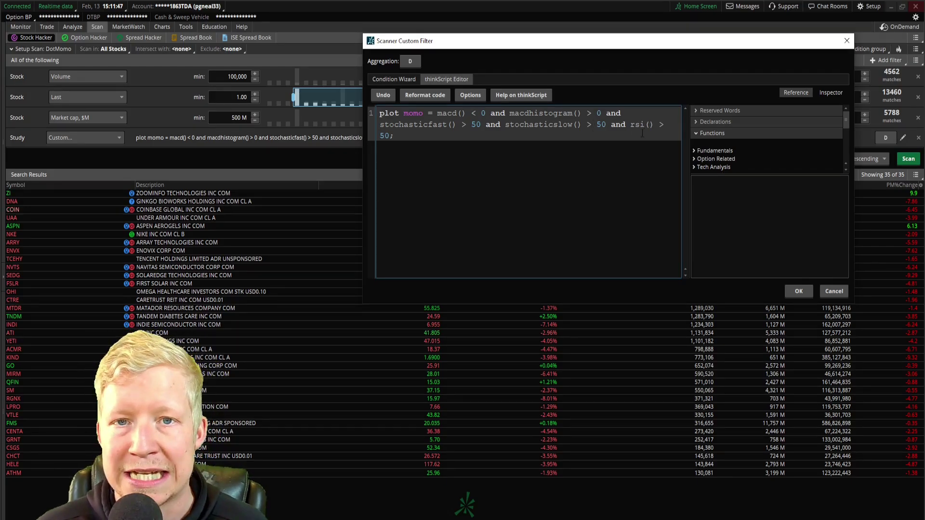
{"action": "left_click", "coordinate": [828, 289]}
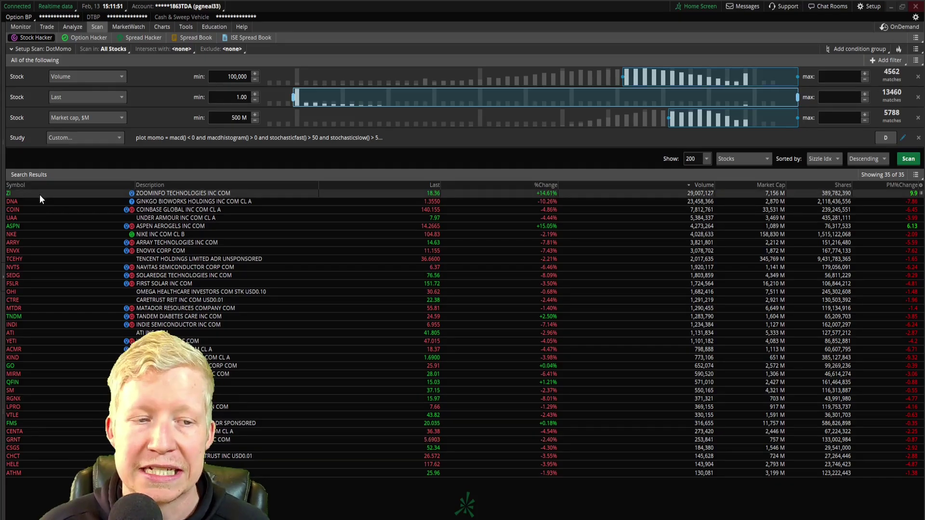
- Chart ZI and DNA from the DotMomo watchlist, zooming DNA to roughly September–February
{"action": "left_click", "coordinate": [165, 26]}
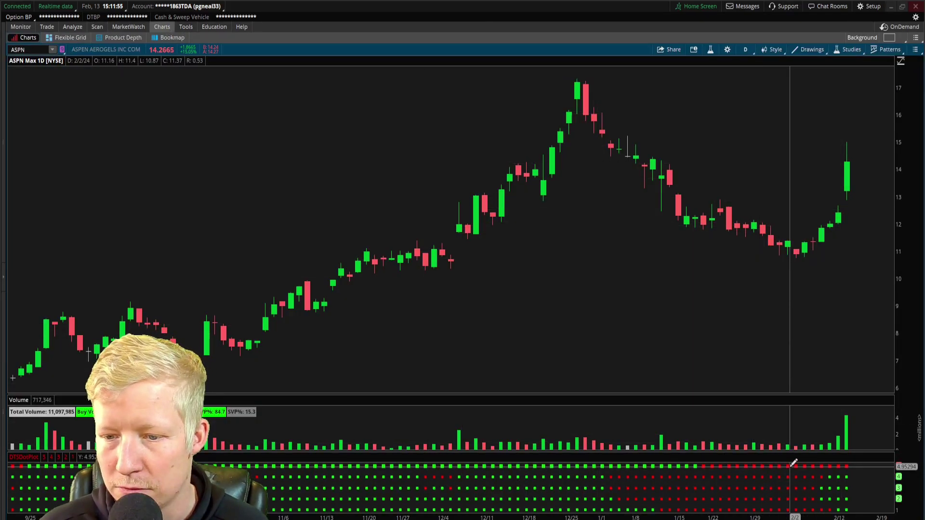
{"action": "left_click", "coordinate": [4, 280]}
{"action": "left_click", "coordinate": [14, 85]}
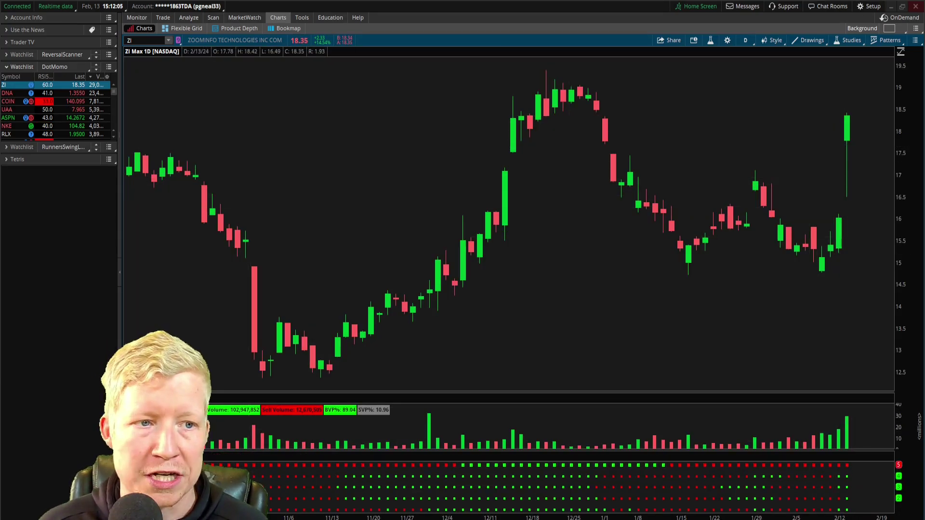
{"action": "left_click", "coordinate": [15, 93]}
{"action": "left_click_drag", "start_coordinate": [724, 270], "coordinate": [747, 279]}
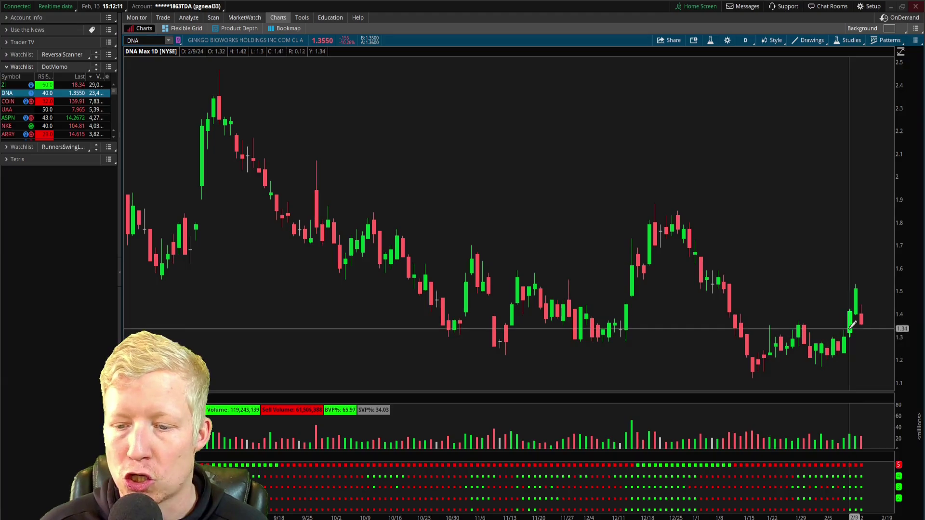
- Review COIN, UAA and ASPN, zooming ASPN to six months, then return to the scan
{"action": "left_click", "coordinate": [11, 102]}
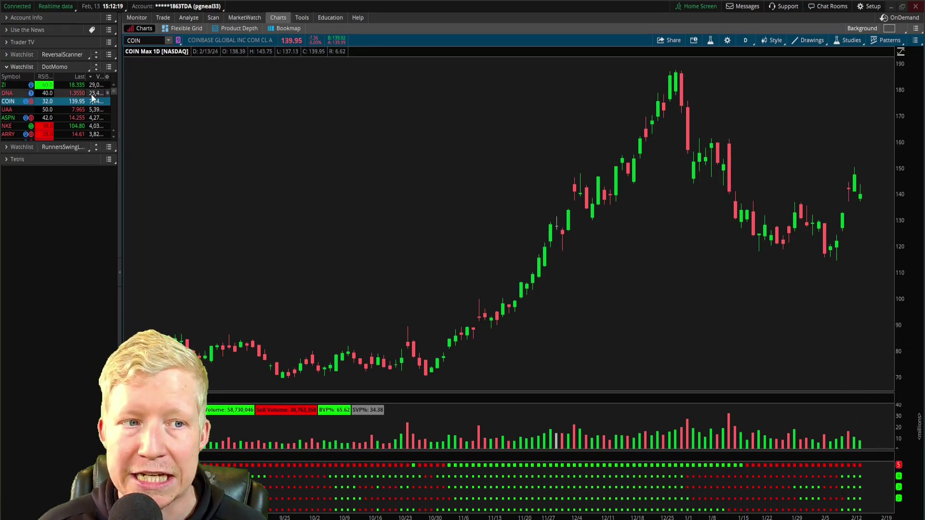
{"action": "left_click", "coordinate": [16, 110]}
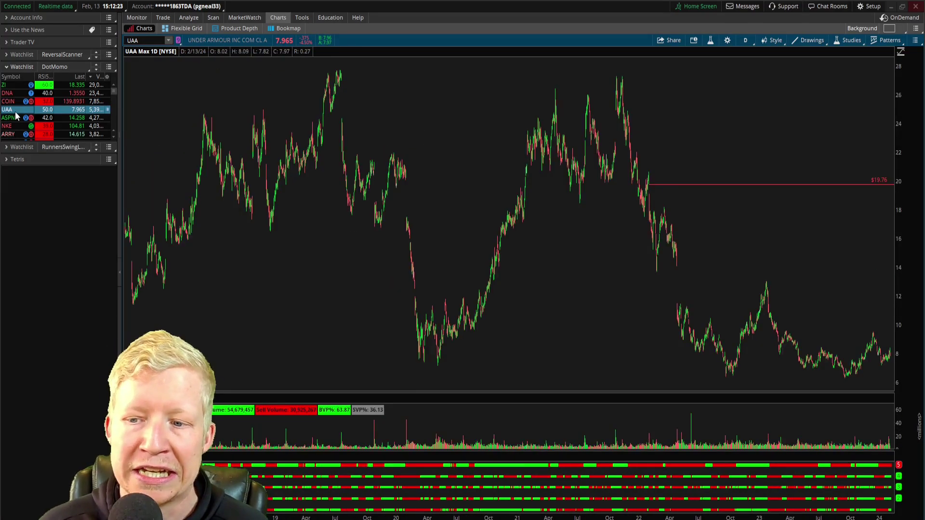
{"action": "scroll", "coordinate": [755, 295], "scroll_direction": "up", "scroll_amount": 5}
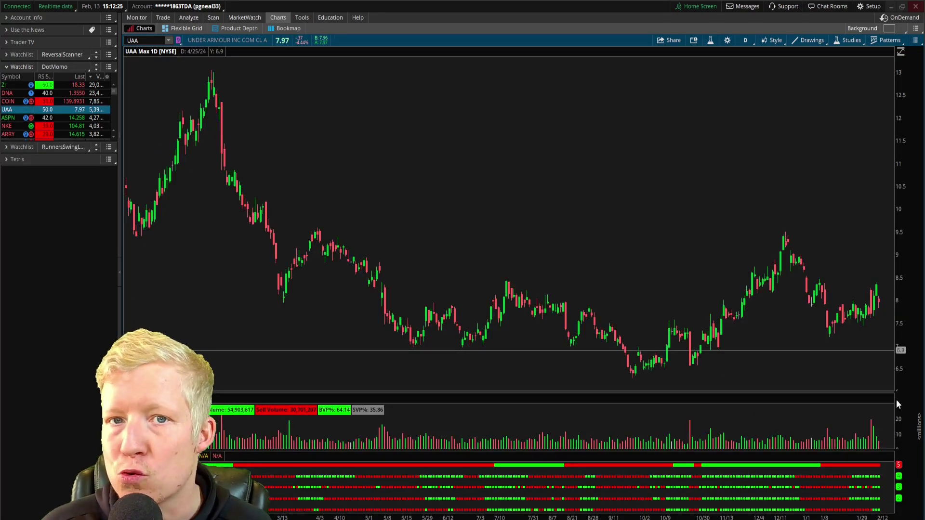
{"action": "scroll", "coordinate": [646, 232], "scroll_direction": "up", "scroll_amount": 3}
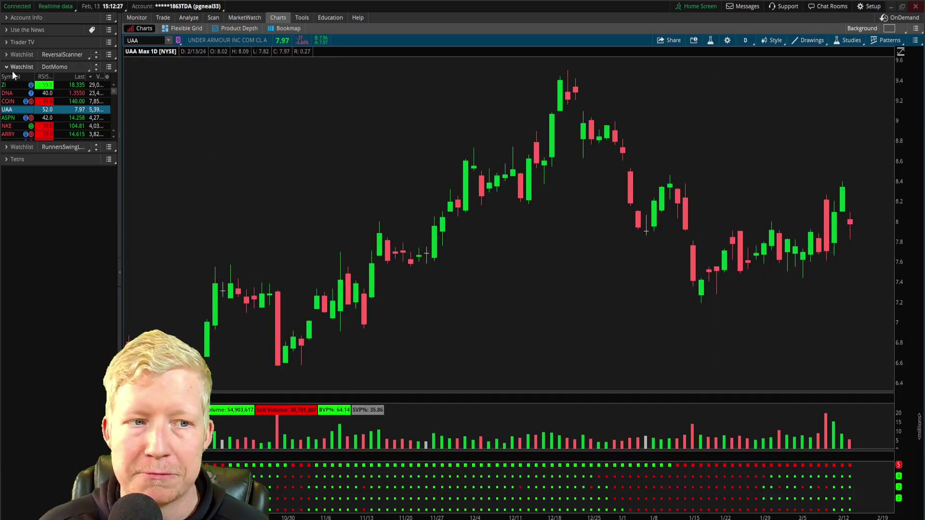
{"action": "key", "text": "Down"}
{"action": "scroll", "coordinate": [761, 251], "scroll_direction": "up", "scroll_amount": 3}
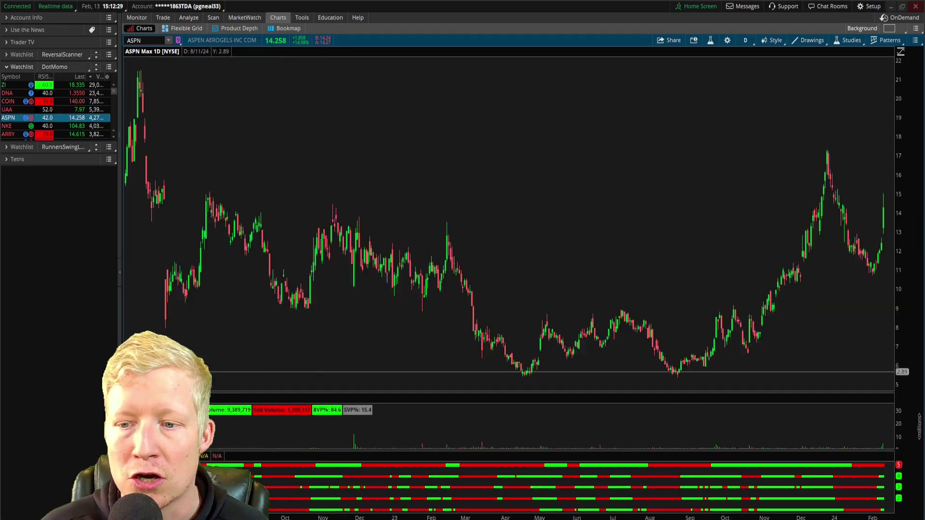
{"action": "left_click_drag", "start_coordinate": [613, 362], "coordinate": [891, 362]}
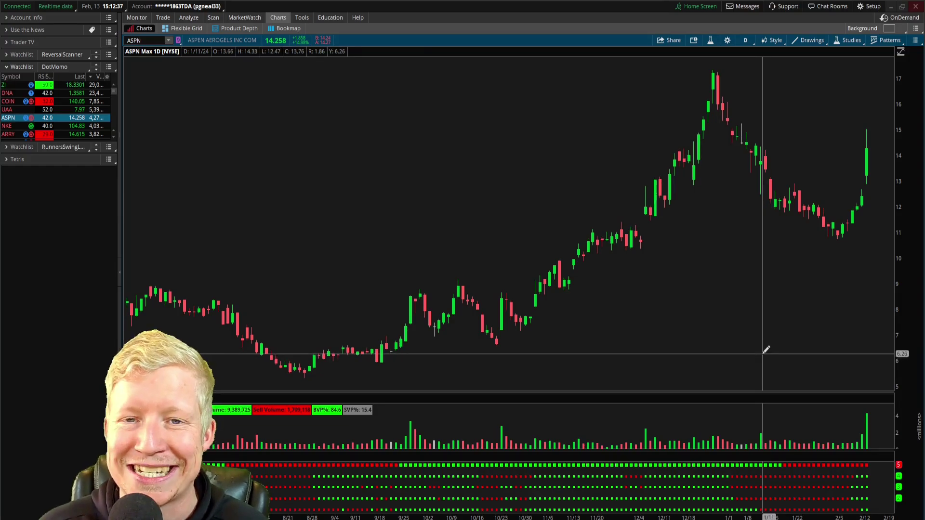
{"action": "left_click", "coordinate": [214, 17]}
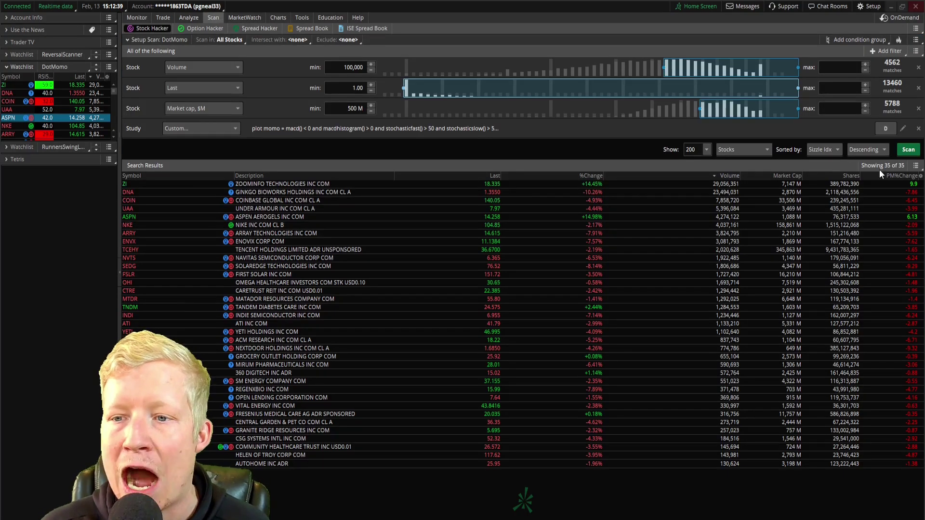
- Open the scan's custom study filter and view it as thinkScript code
{"action": "left_click", "coordinate": [902, 128]}
{"action": "left_click", "coordinate": [506, 46]}
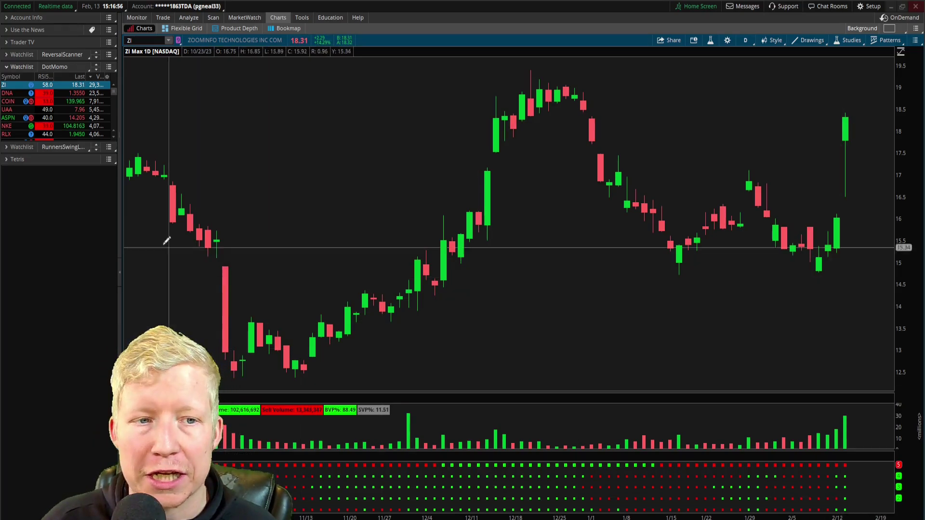
- Chart ASPN from the watchlist at several zoom levels, then return to the 35 scan results
{"action": "left_click", "coordinate": [10, 117]}
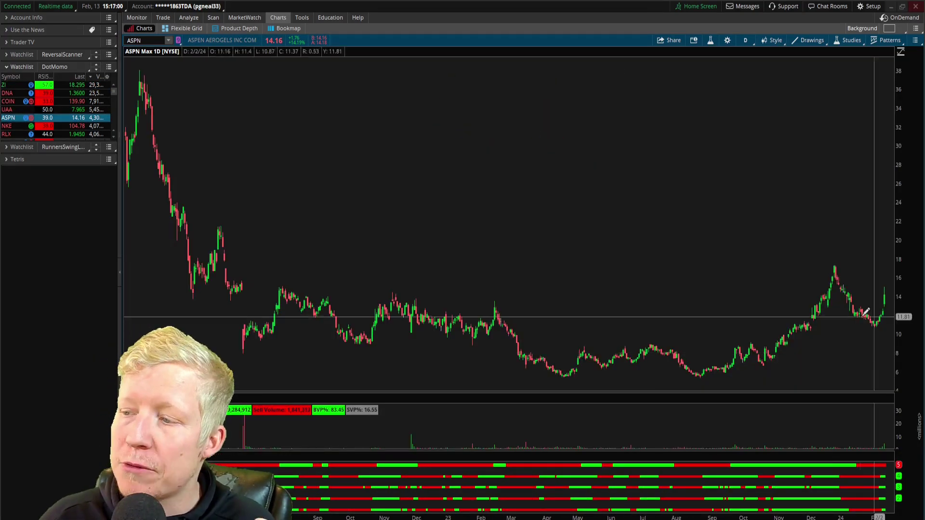
{"action": "scroll", "coordinate": [692, 283], "scroll_direction": "up", "scroll_amount": 5}
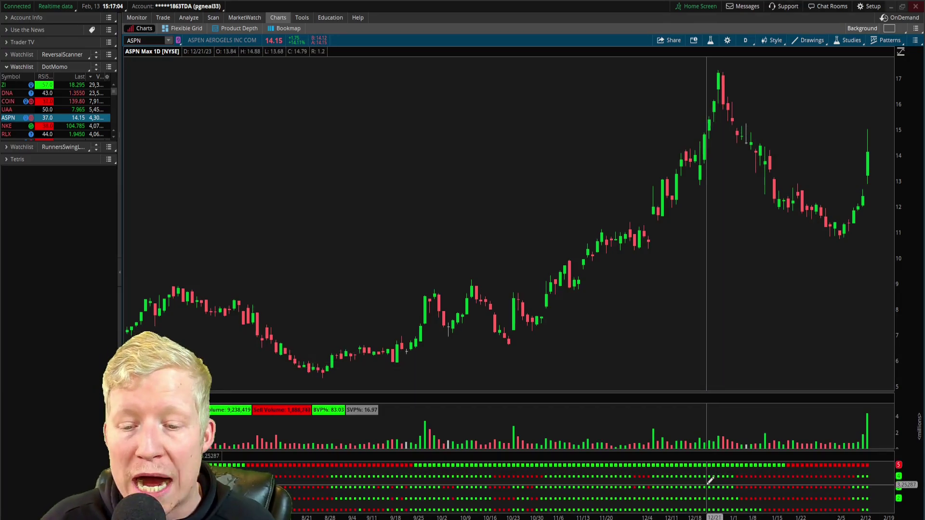
{"action": "scroll", "coordinate": [615, 271], "scroll_direction": "up", "scroll_amount": 3}
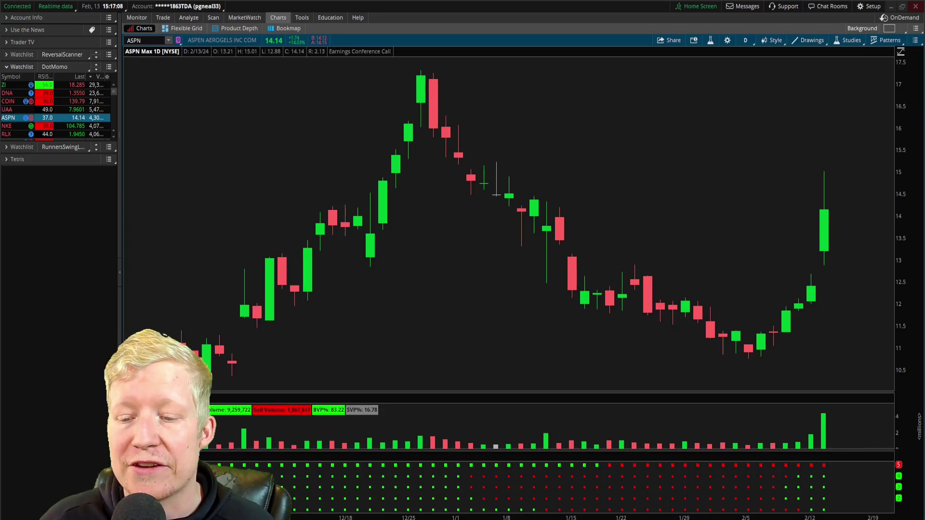
{"action": "scroll", "coordinate": [880, 498], "scroll_direction": "down", "scroll_amount": 3}
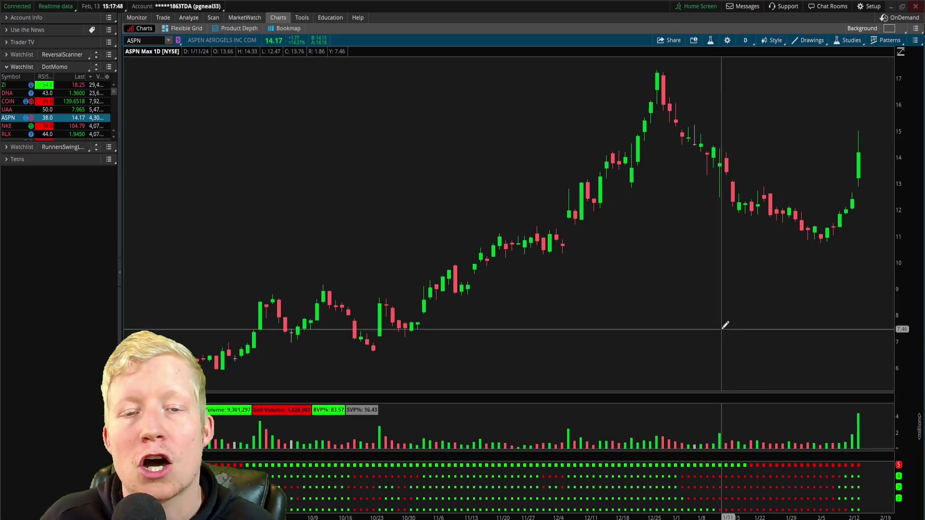
{"action": "left_click", "coordinate": [213, 17]}
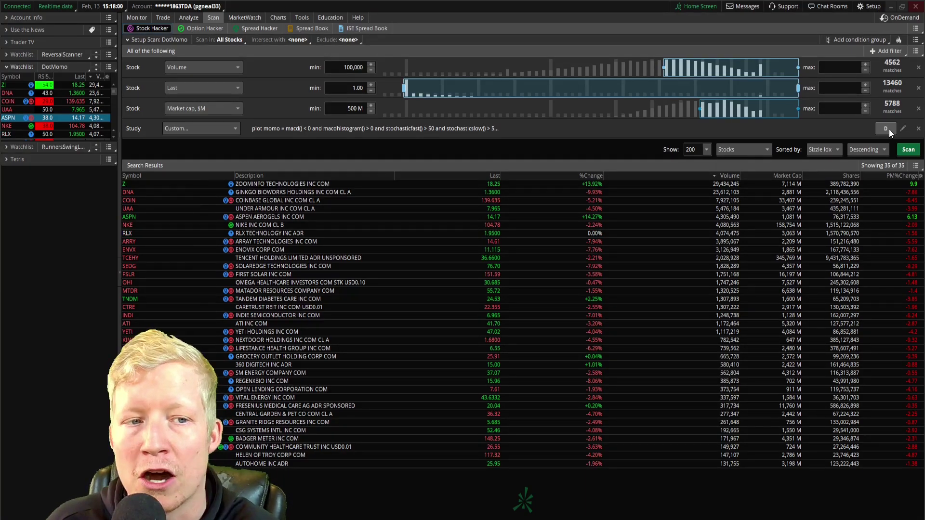
- Rerun the DotMomo filter on 5-minute bars for 82 results, then go to Charts
{"action": "left_click", "coordinate": [886, 128]}
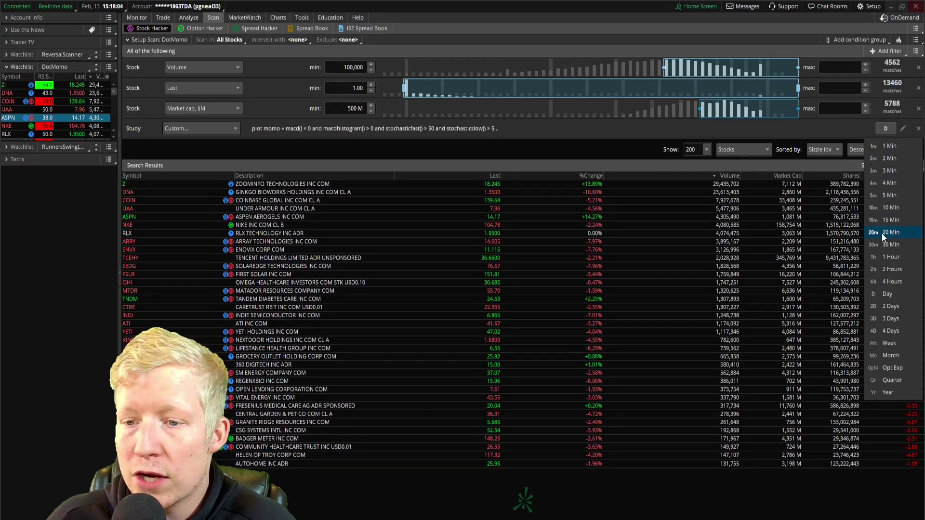
{"action": "left_click", "coordinate": [888, 191]}
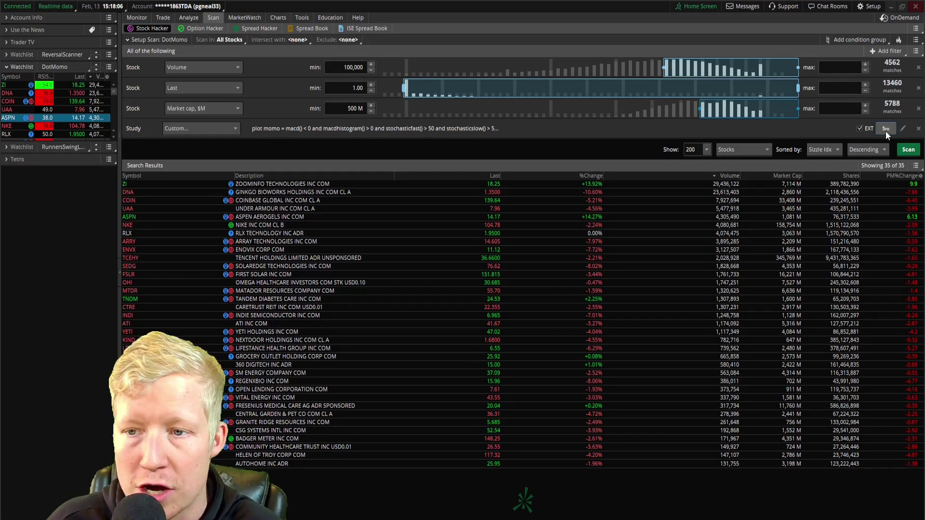
{"action": "left_click", "coordinate": [907, 149]}
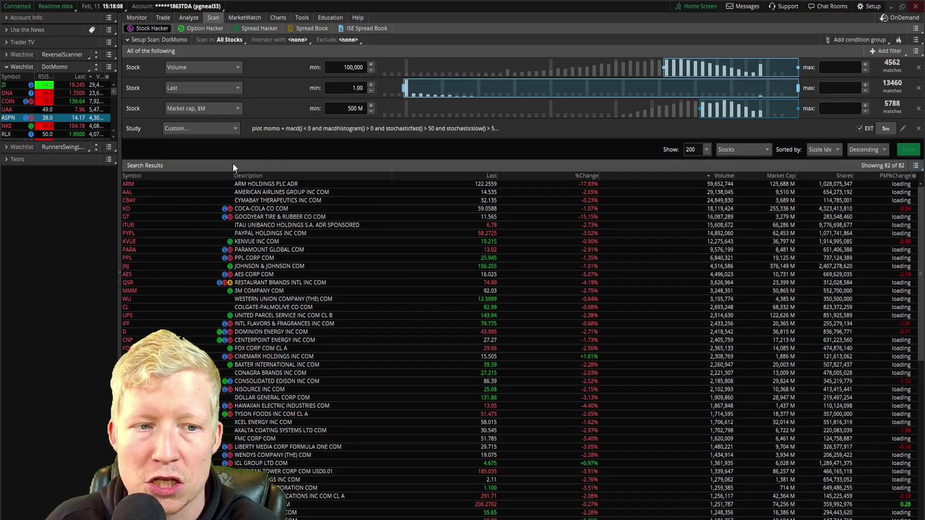
{"action": "left_click", "coordinate": [272, 17]}
- Chart ARM on 5-minute candles
{"action": "type", "text": "ARM"}
{"action": "key", "text": "Return"}
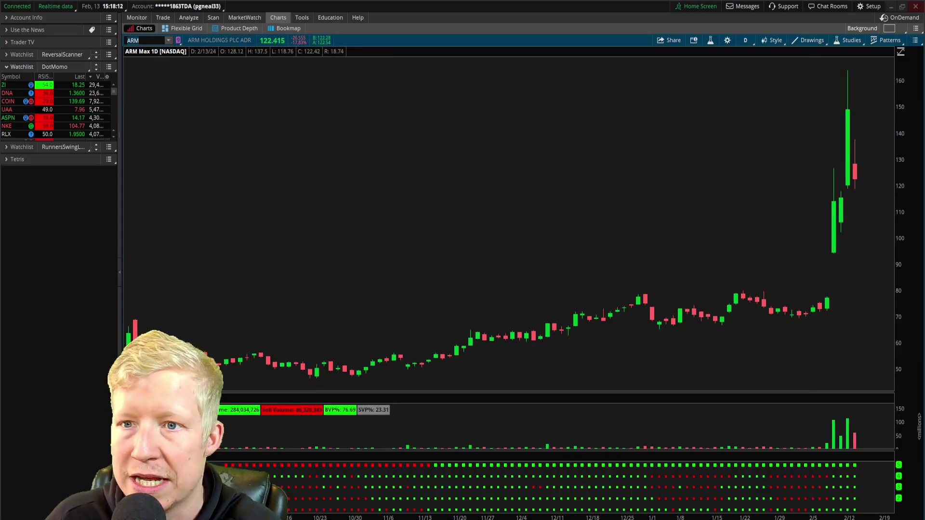
{"action": "left_click", "coordinate": [745, 40]}
{"action": "left_click", "coordinate": [704, 108]}
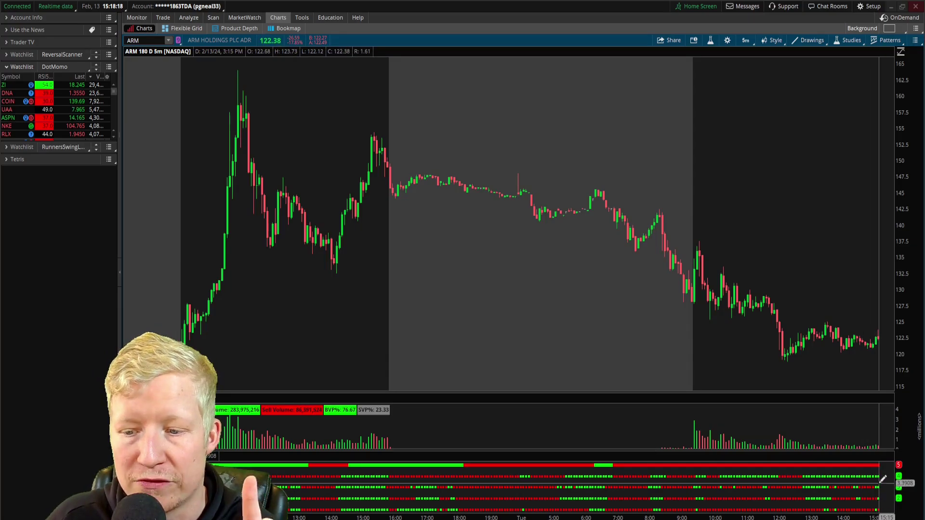
{"action": "scroll", "coordinate": [809, 347], "scroll_direction": "up", "scroll_amount": 5}
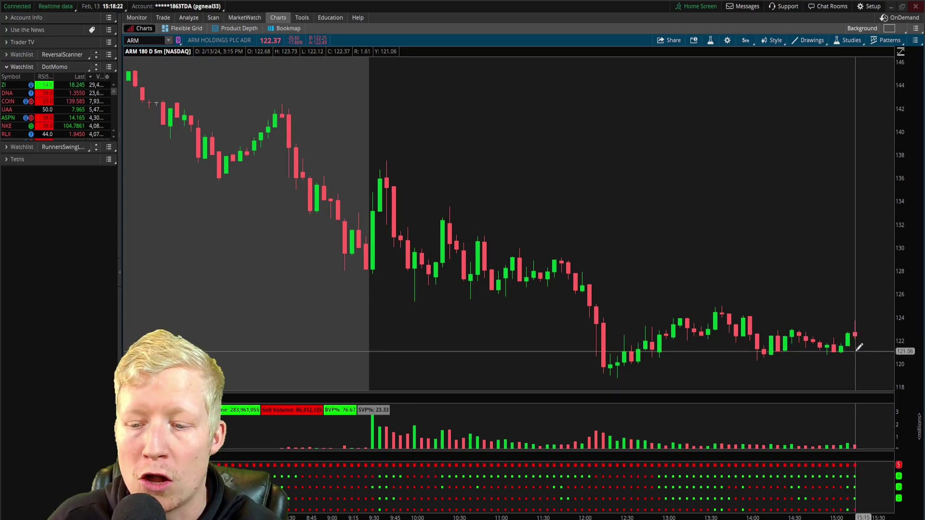
- Check the DotMomo scan's 82 results, glance at ARM again, then return to the scan
{"action": "left_click", "coordinate": [217, 18]}
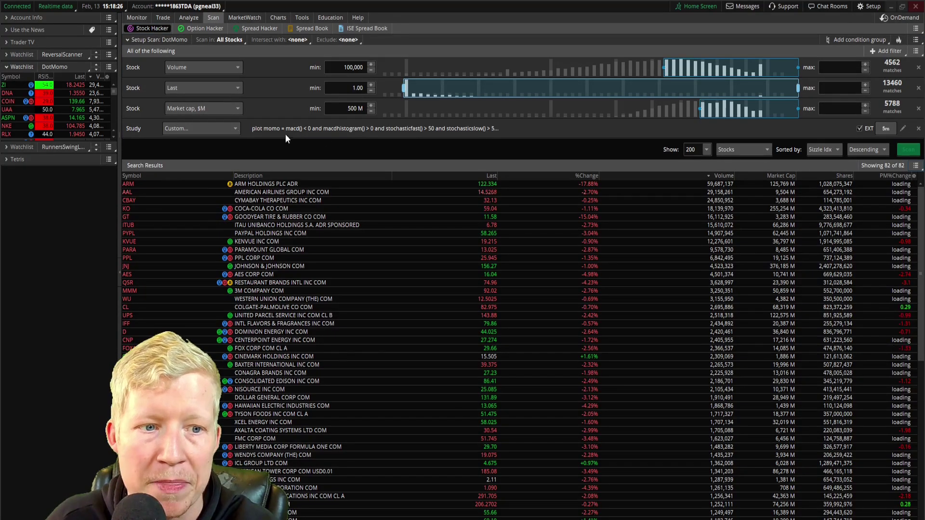
{"action": "left_click", "coordinate": [278, 18]}
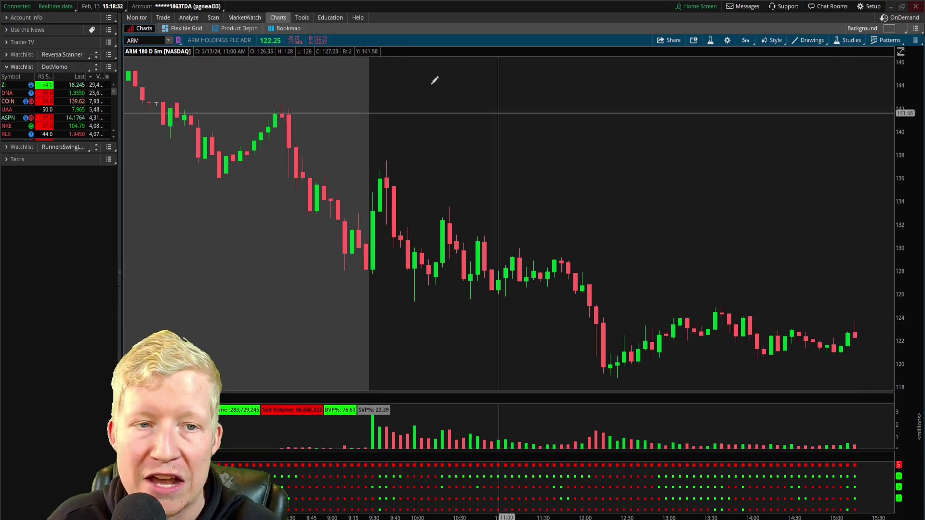
{"action": "left_click", "coordinate": [211, 18]}
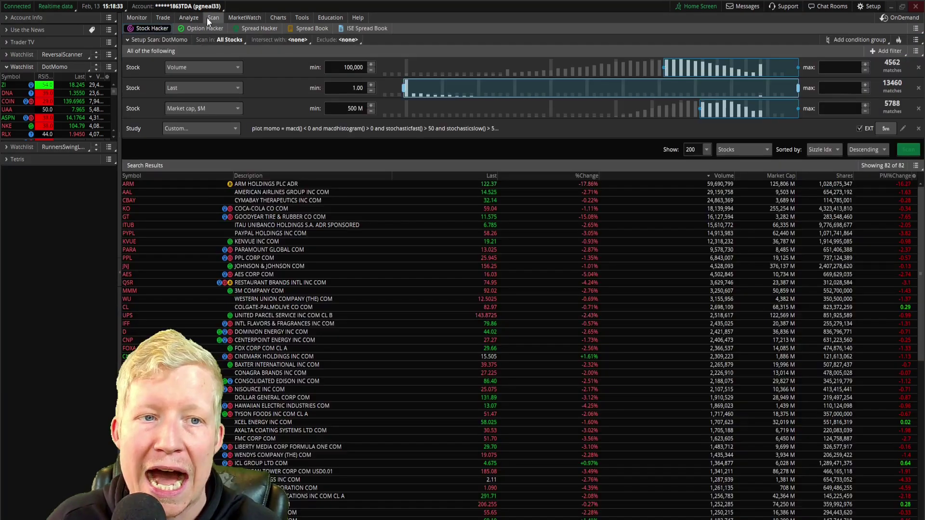
- Switch the study filter to daily bars, rescan for 36 results, and open its thinkScript code
{"action": "left_click", "coordinate": [885, 129]}
{"action": "left_click", "coordinate": [890, 295]}
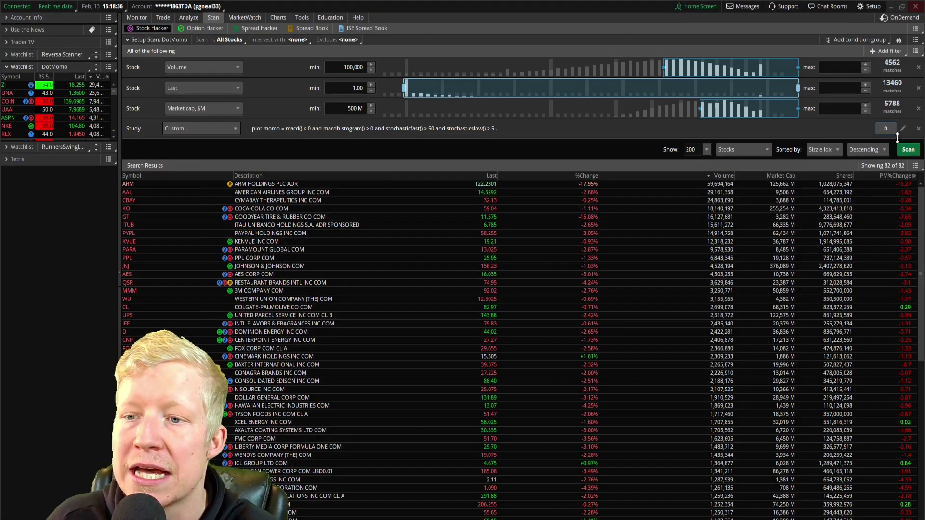
{"action": "left_click", "coordinate": [904, 145]}
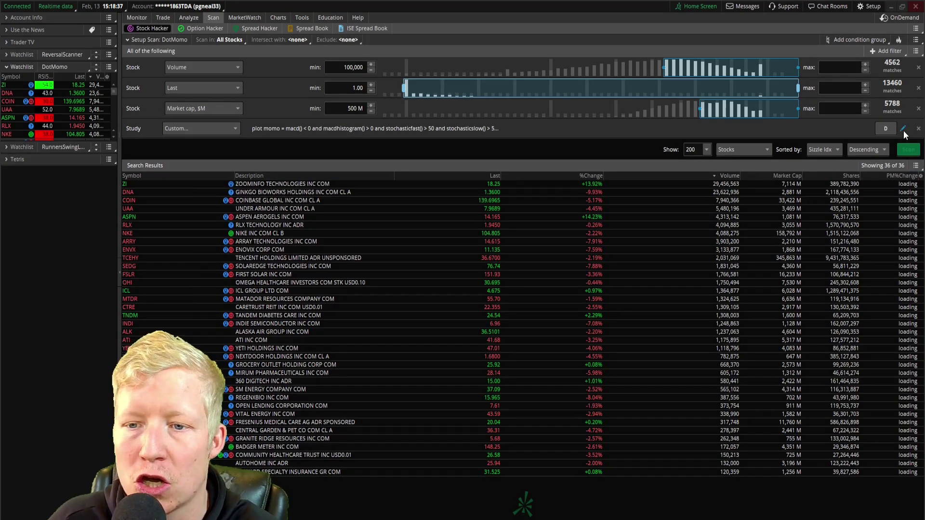
{"action": "left_click", "coordinate": [903, 129]}
{"action": "left_click", "coordinate": [522, 50]}
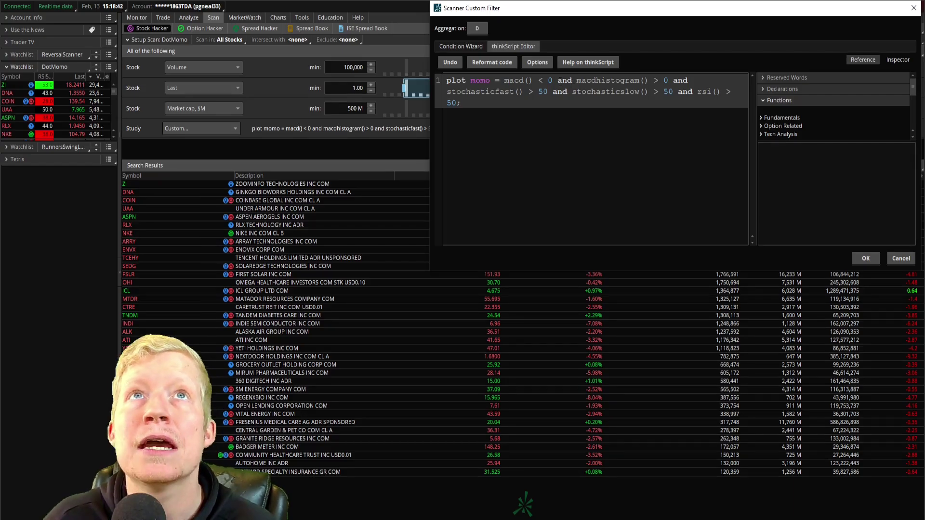
- Change the filter to macd() > 0, macdhistogram() < 0, stochastics and rsi() < 50, and apply it
{"action": "left_click", "coordinate": [542, 79]}
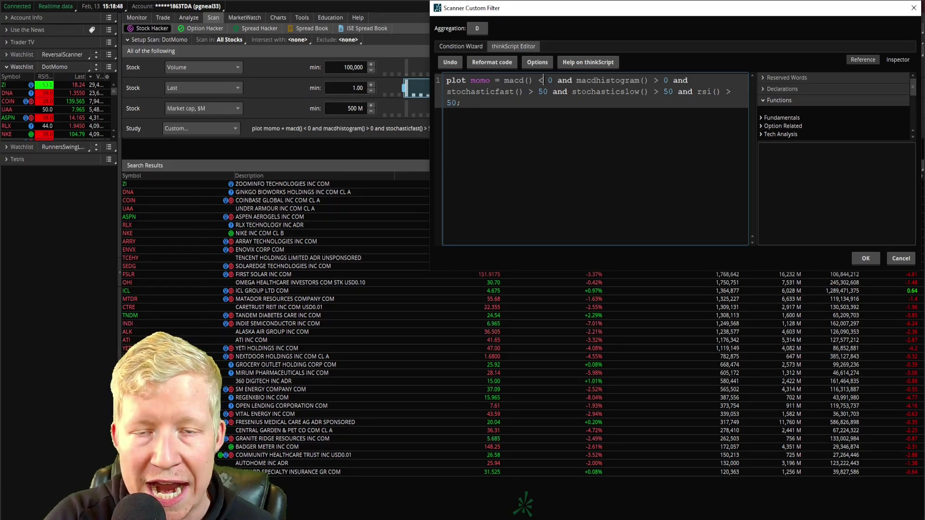
{"action": "key", "text": "BackSpace"}
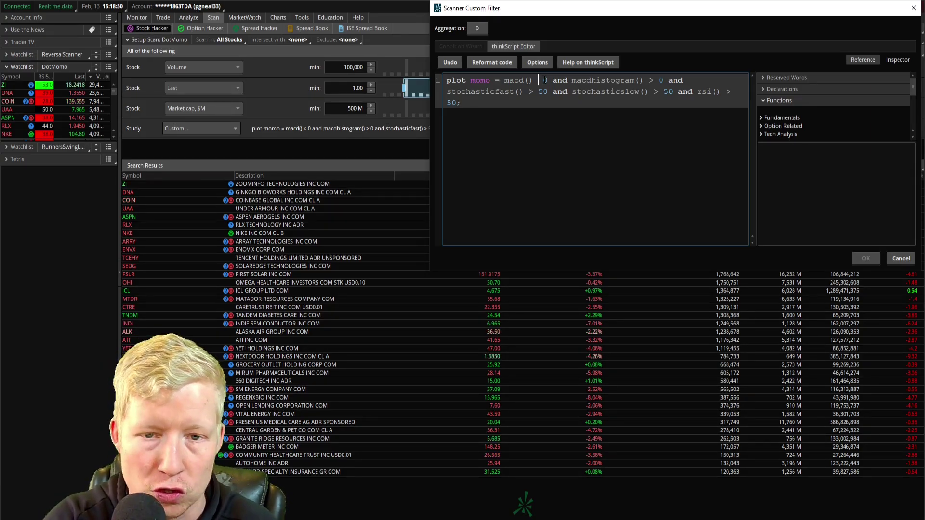
{"action": "type", "text": ">"}
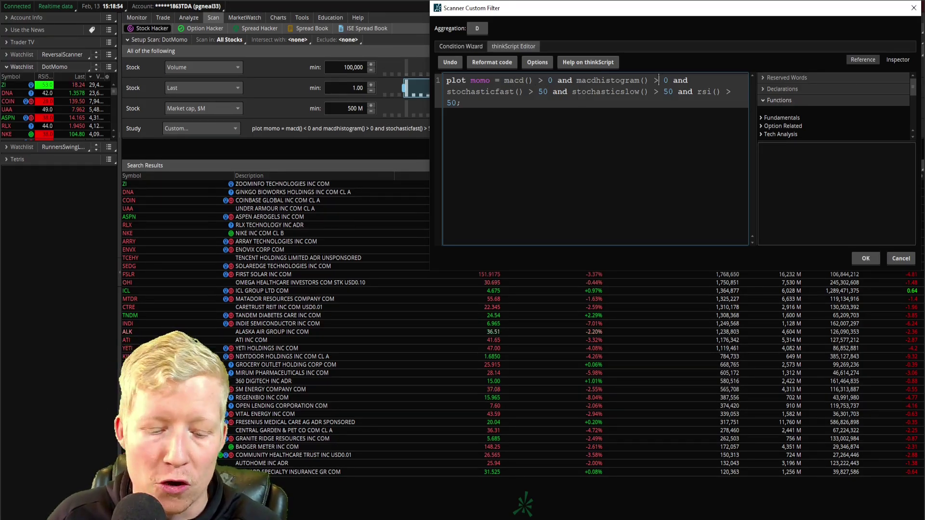
{"action": "key", "text": "BackSpace"}
{"action": "type", "text": "<"}
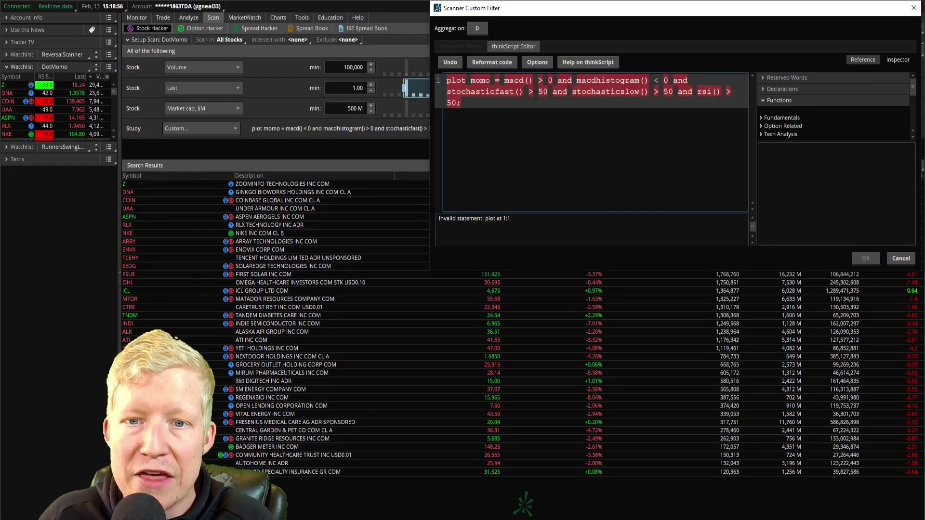
{"action": "left_click", "coordinate": [535, 95]}
{"action": "key", "text": "BackSpace"}
{"action": "type", "text": "<"}
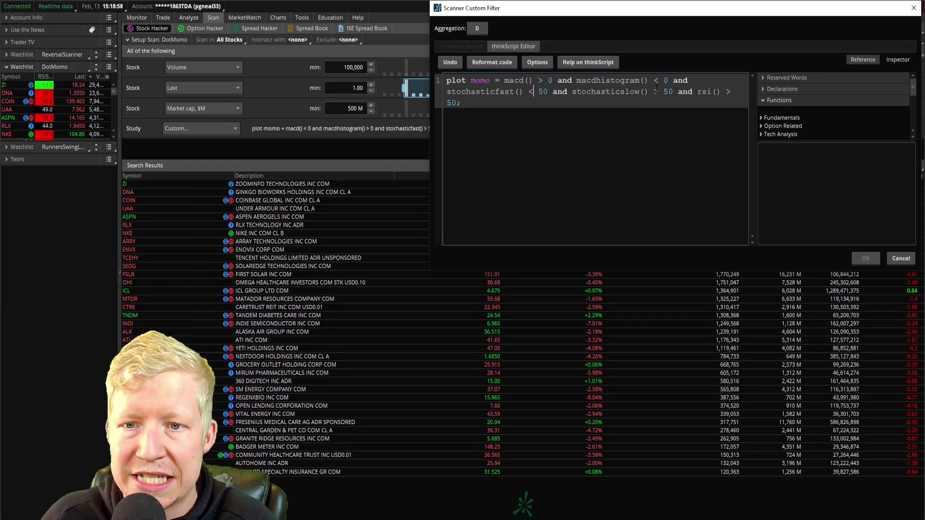
{"action": "left_click", "coordinate": [655, 91]}
{"action": "key", "text": "BackSpace"}
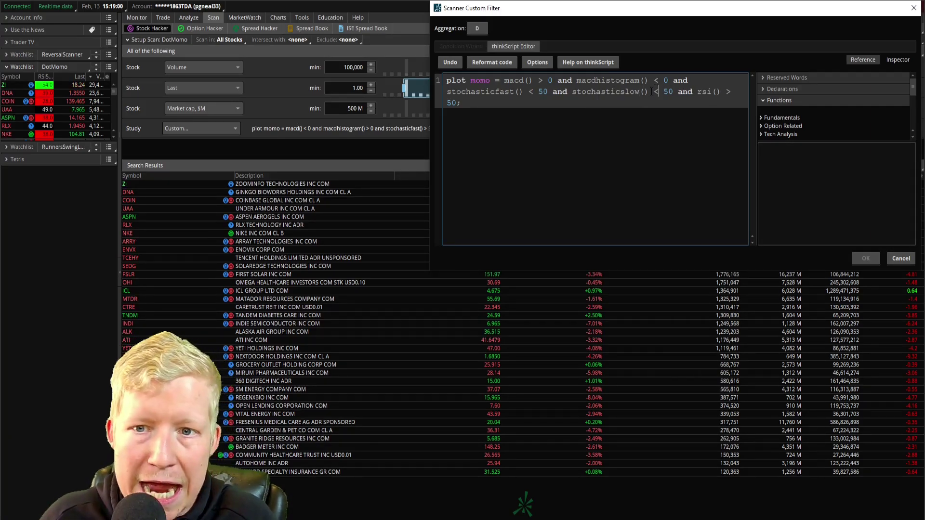
{"action": "key", "text": "BackSpace"}
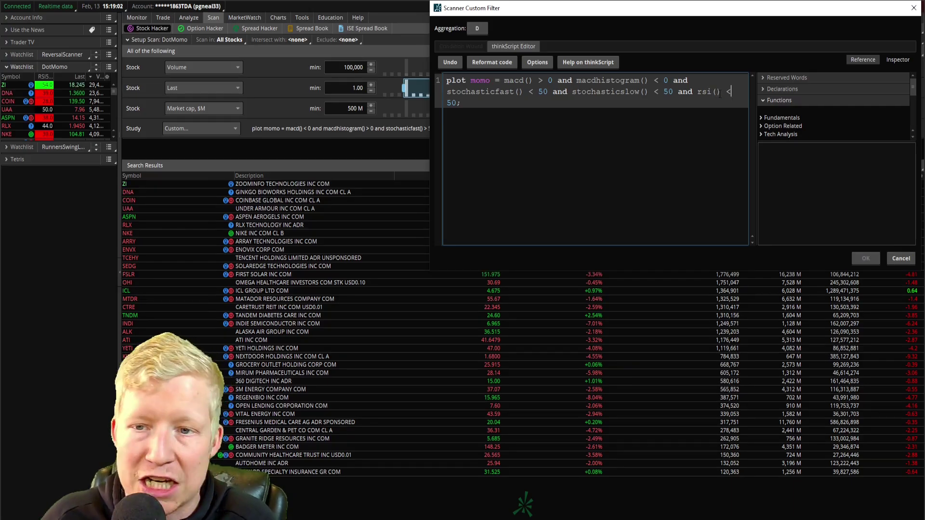
{"action": "left_click", "coordinate": [866, 259]}
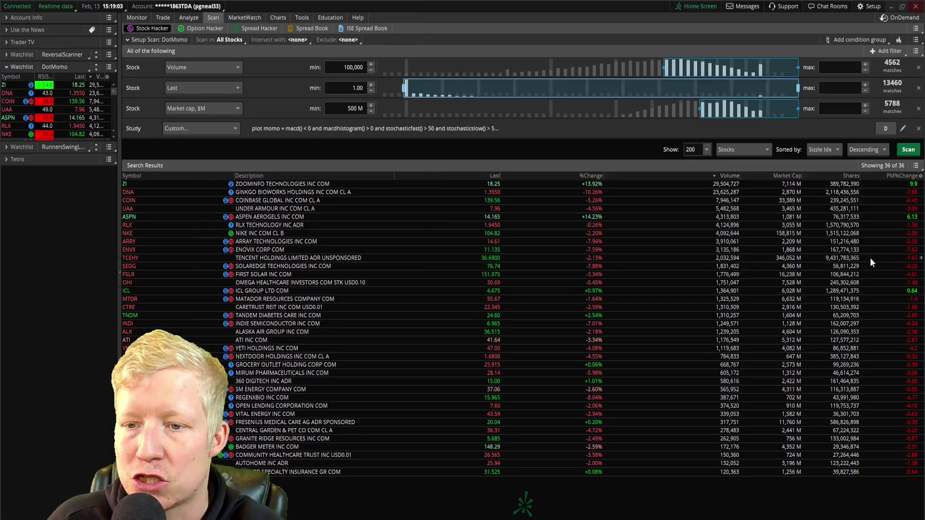
- Run the new filter, save it over the existing DotMomo scan query, and rescan
{"action": "left_click", "coordinate": [904, 152]}
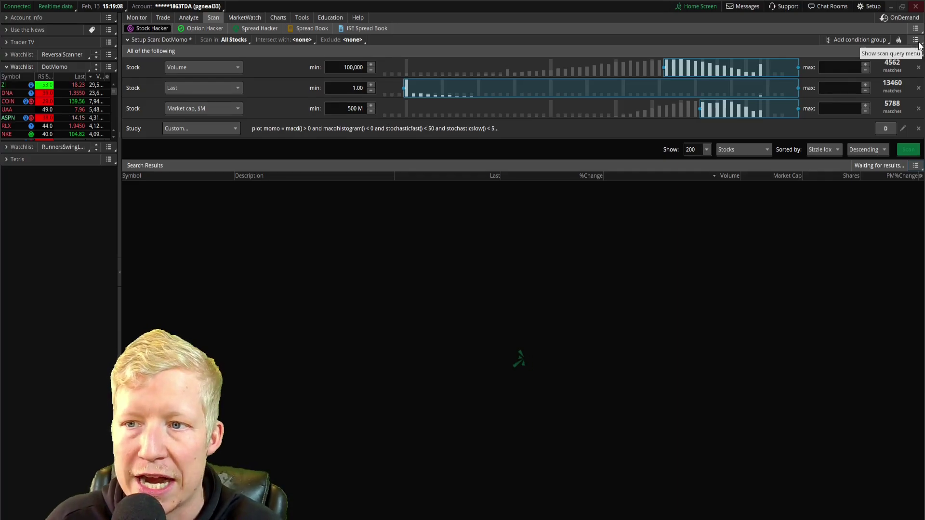
{"action": "left_click", "coordinate": [918, 40]}
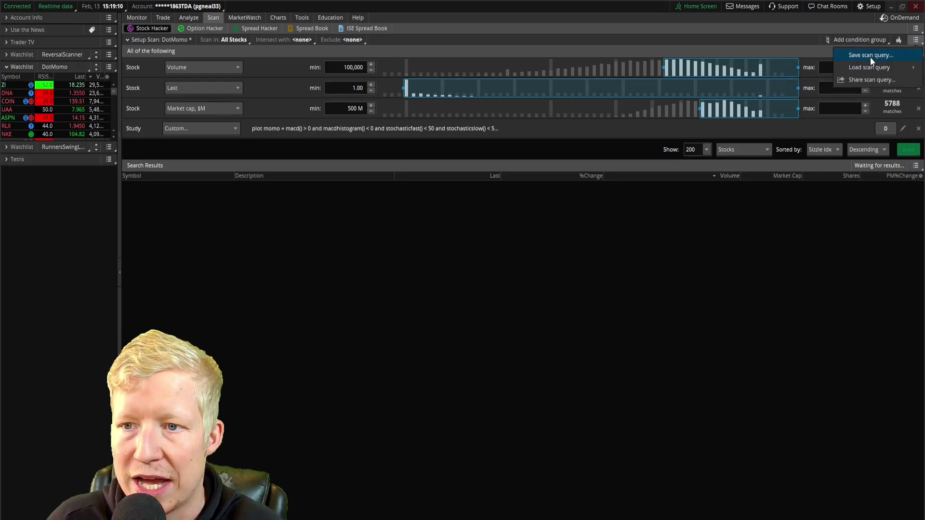
{"action": "left_click", "coordinate": [870, 57]}
{"action": "left_click", "coordinate": [870, 106]}
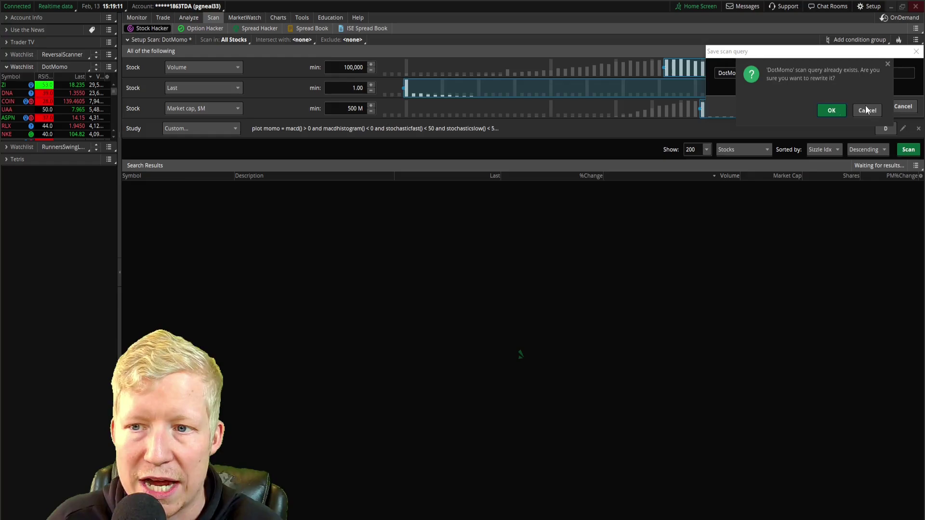
{"action": "left_click", "coordinate": [828, 111]}
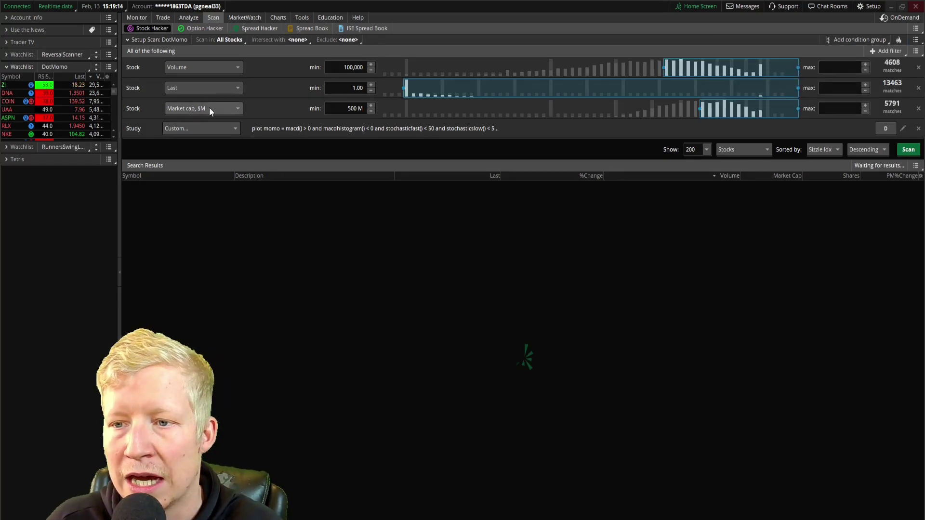
{"action": "left_click", "coordinate": [913, 152]}
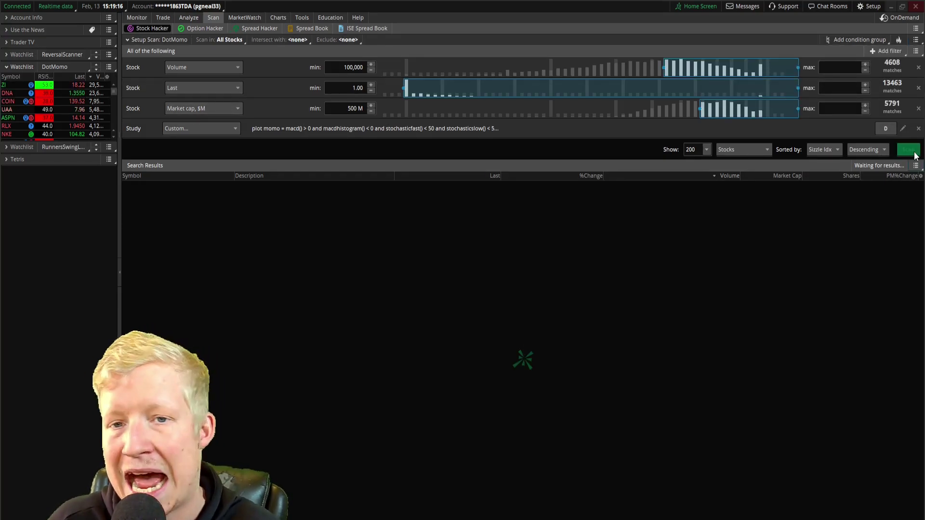
- Chart BAC as daily candles over max history, check the 204 scan results, then return to BAC
{"action": "left_click", "coordinate": [282, 18]}
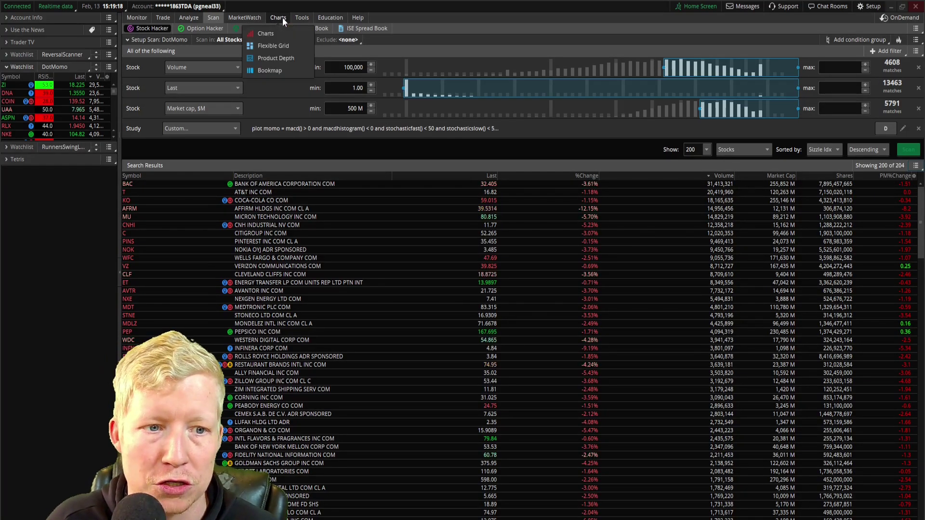
{"action": "left_click", "coordinate": [282, 17]}
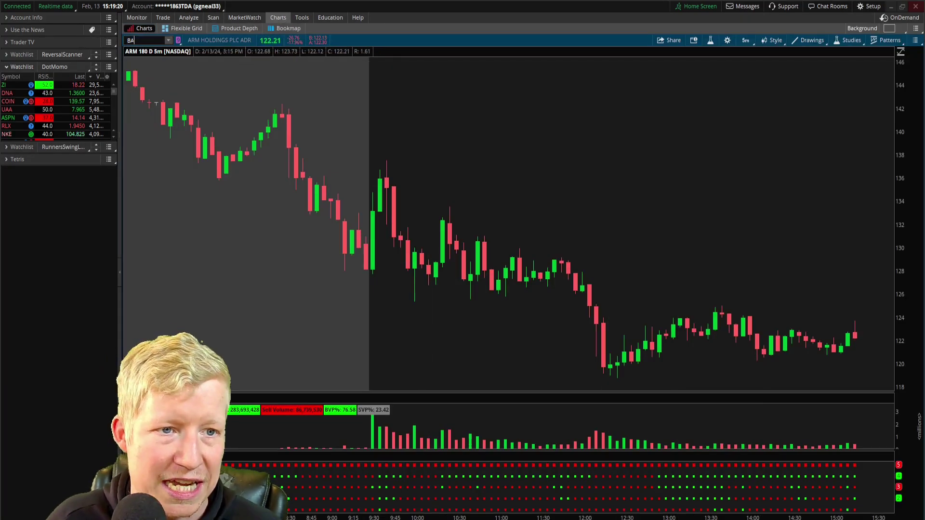
{"action": "type", "text": "BAC"}
{"action": "key", "text": "Return"}
{"action": "left_click", "coordinate": [745, 40]}
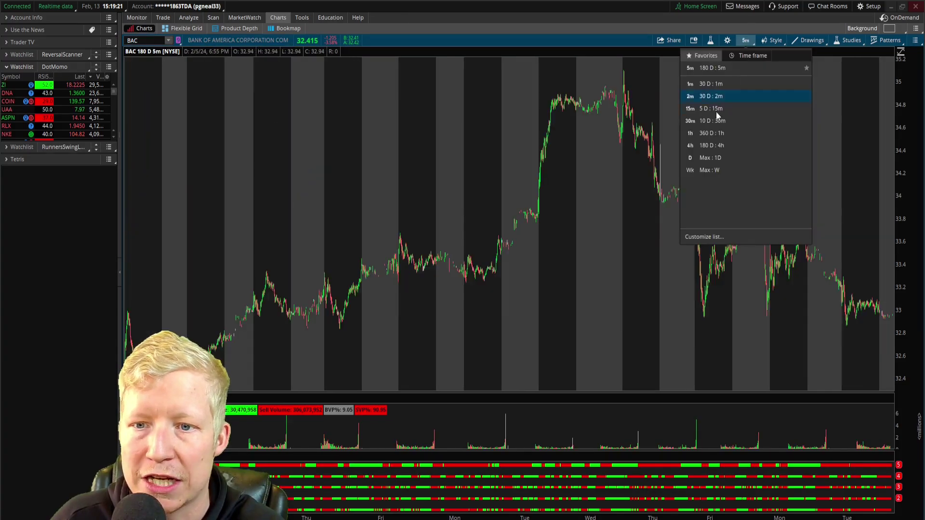
{"action": "left_click", "coordinate": [708, 158]}
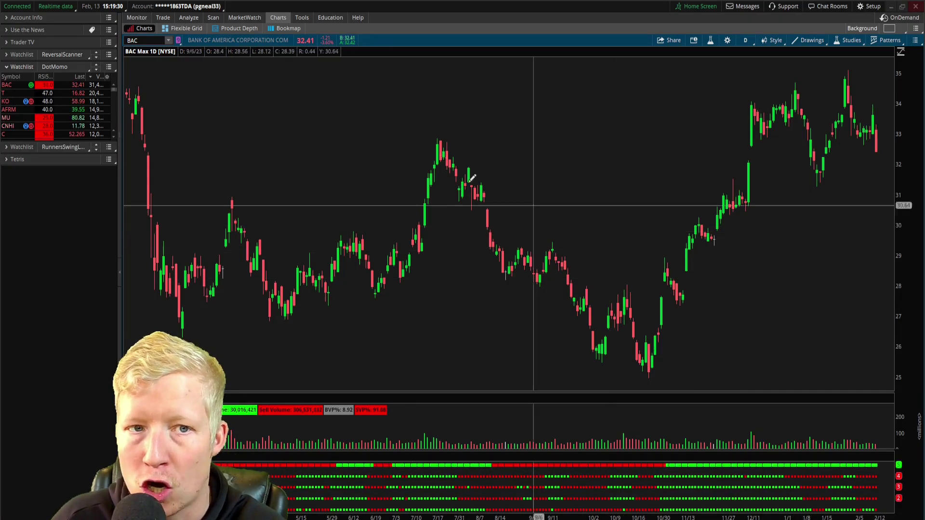
{"action": "left_click", "coordinate": [218, 17]}
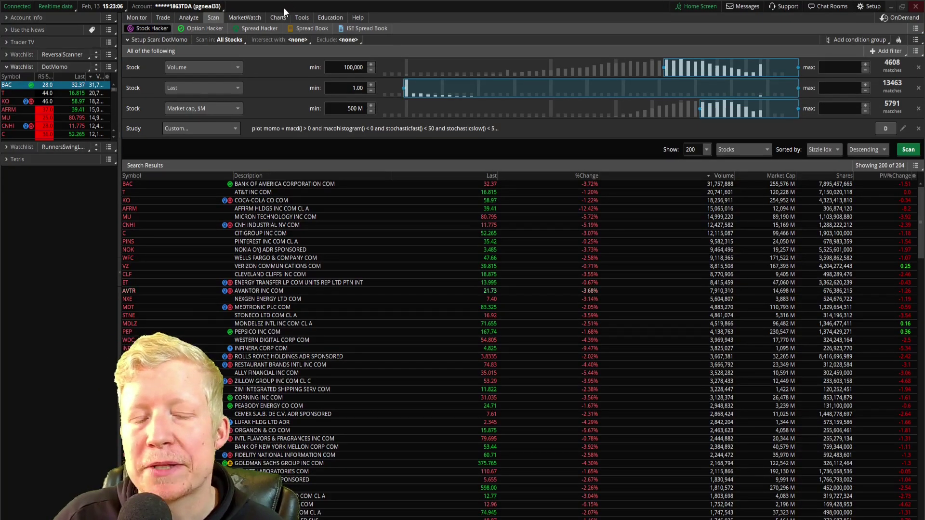
{"action": "left_click", "coordinate": [278, 18]}
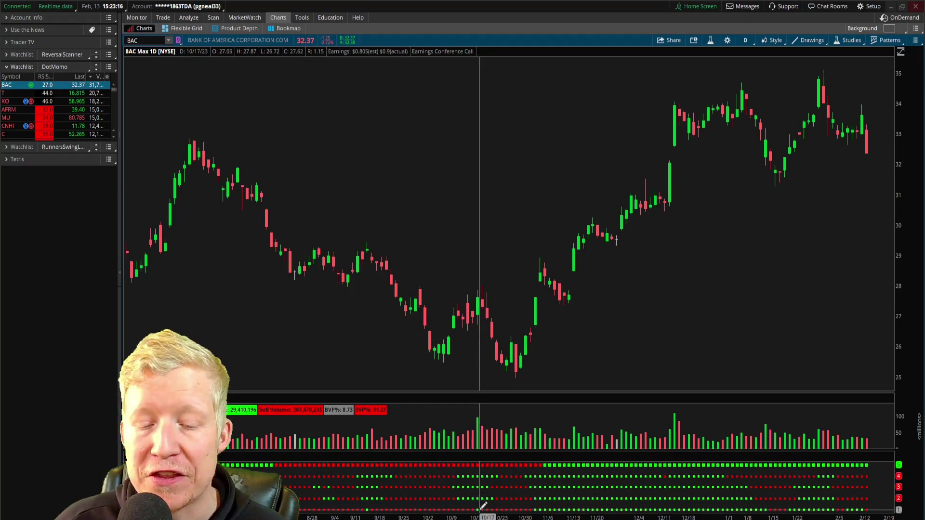
- Trim the filter script to macd() < 0 by deleting the macdhistogram and stochastic conditions, then rescan
{"action": "left_click", "coordinate": [213, 17]}
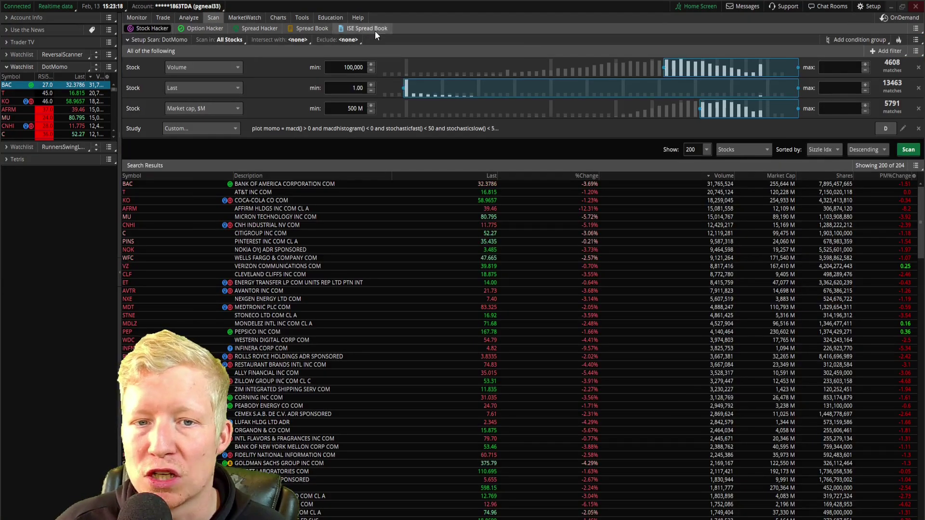
{"action": "left_click", "coordinate": [900, 128]}
{"action": "left_click", "coordinate": [513, 46]}
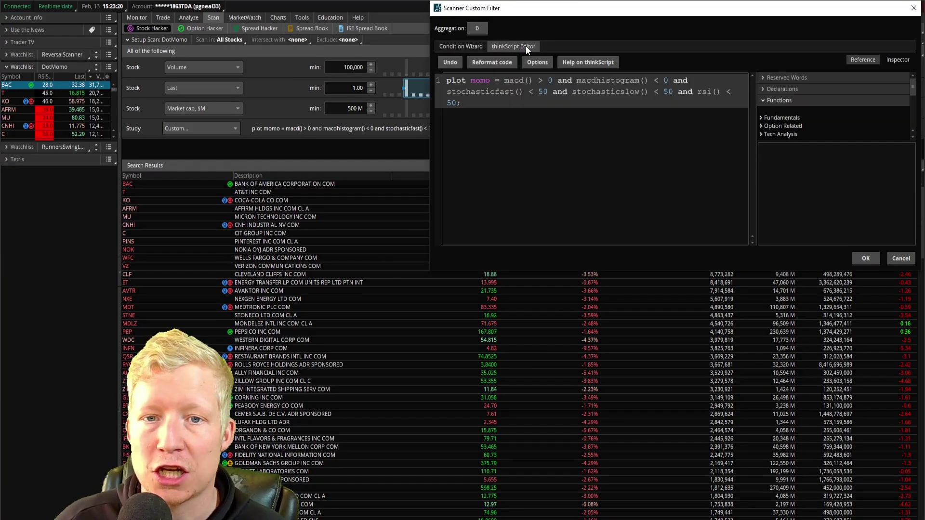
{"action": "left_click", "coordinate": [543, 80]}
{"action": "key", "text": "BackSpace"}
{"action": "type", "text": "<"}
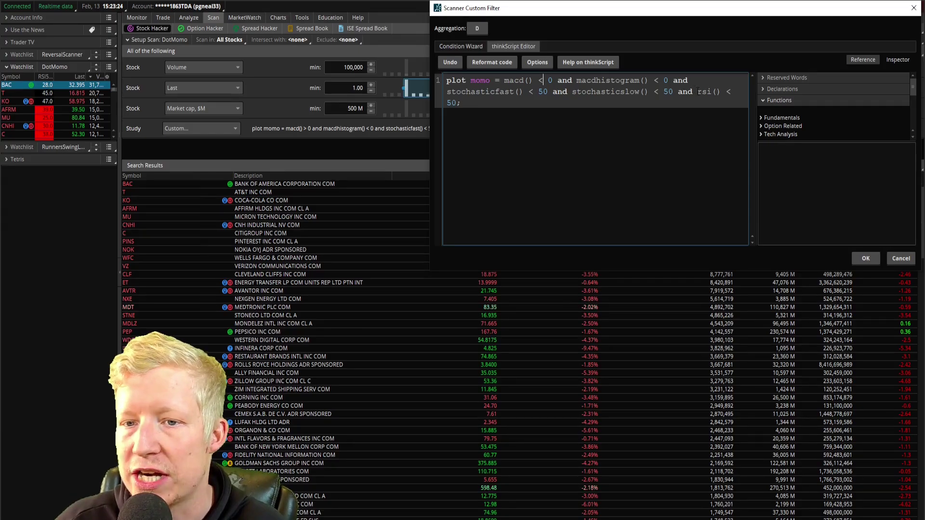
{"action": "left_click_drag", "start_coordinate": [697, 91], "coordinate": [577, 80]}
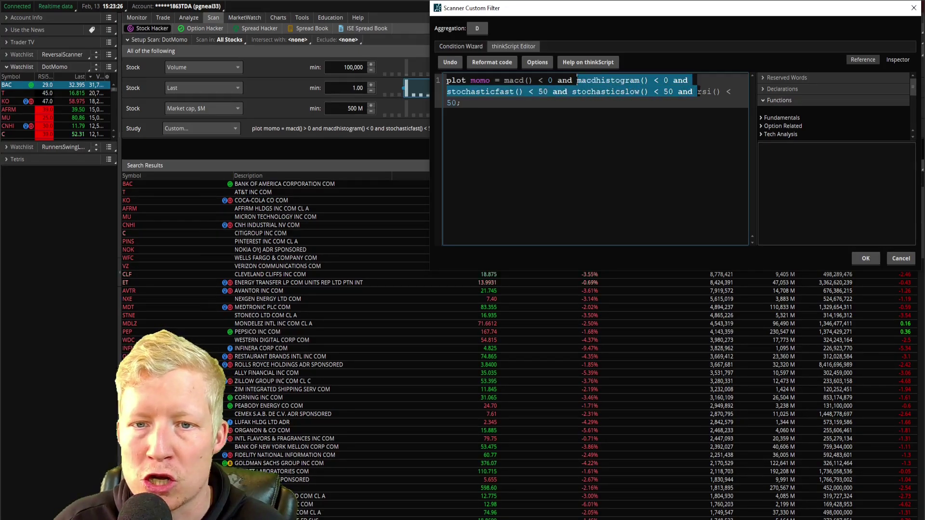
{"action": "key", "text": "BackSpace"}
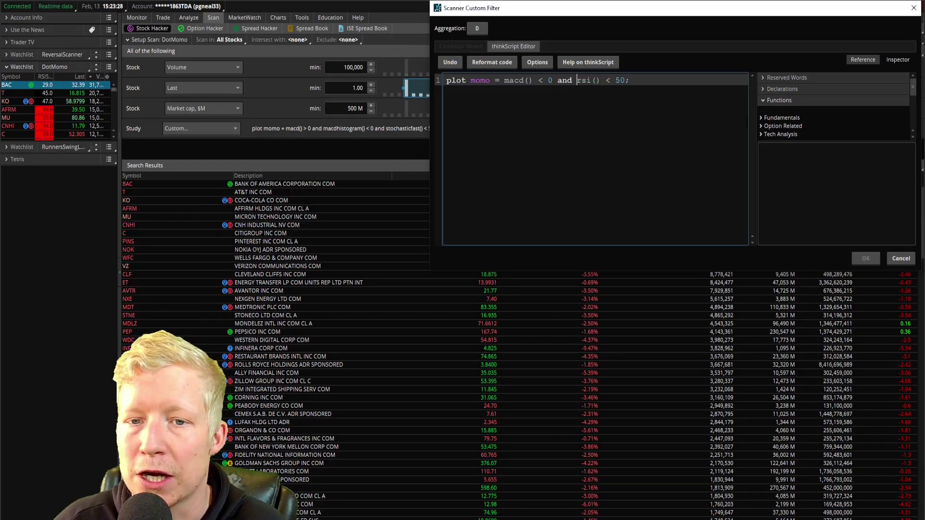
{"action": "left_click", "coordinate": [864, 257]}
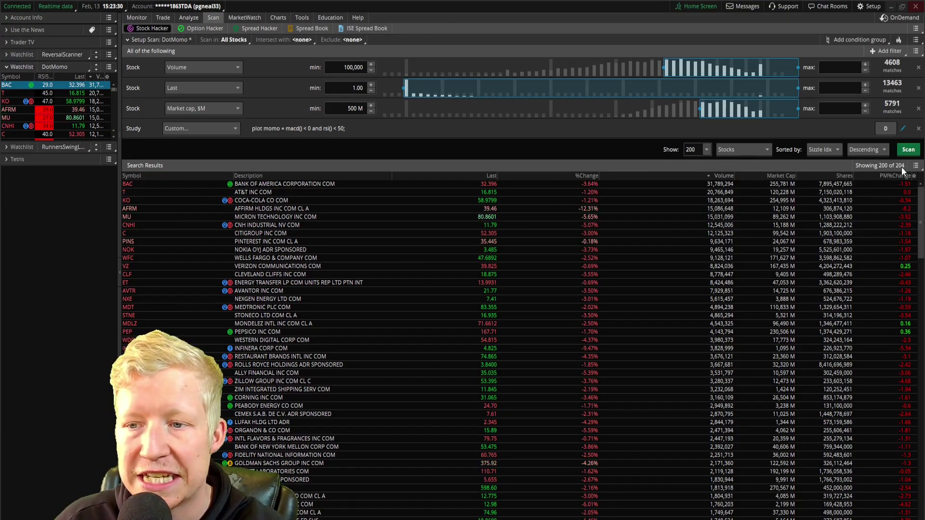
{"action": "left_click", "coordinate": [908, 151]}
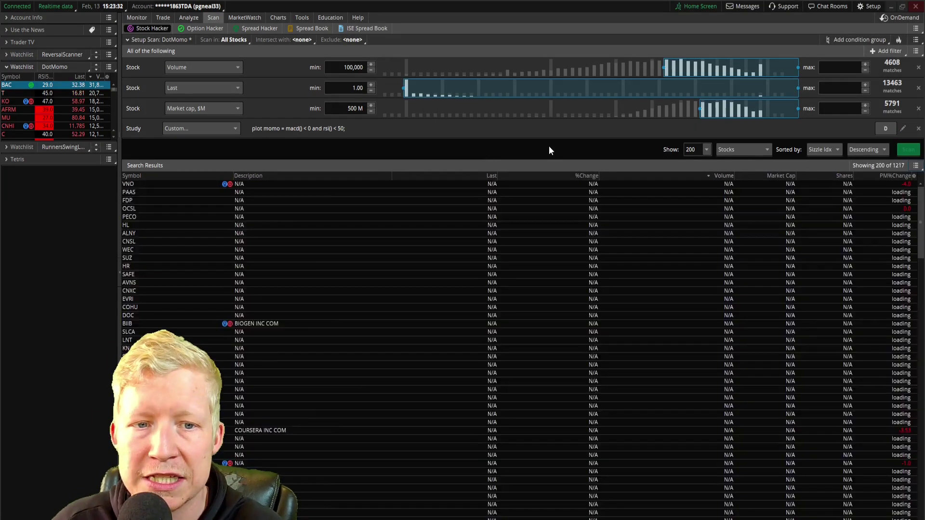
- Reopen the filter script and remove the less-than sign from the rsi() < 50 condition
{"action": "left_click", "coordinate": [895, 129]}
{"action": "left_click", "coordinate": [902, 129]}
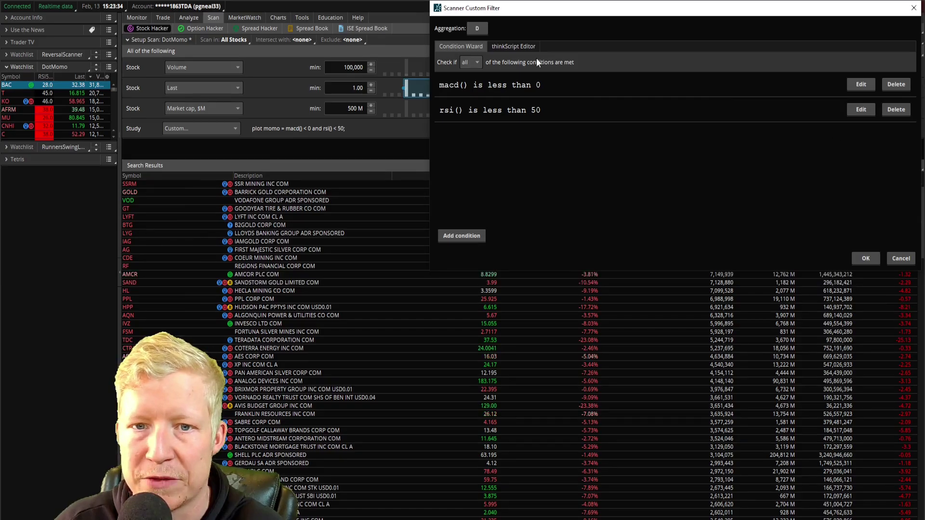
{"action": "left_click", "coordinate": [514, 47]}
{"action": "left_click", "coordinate": [612, 80]}
{"action": "key", "text": "BackSpace"}
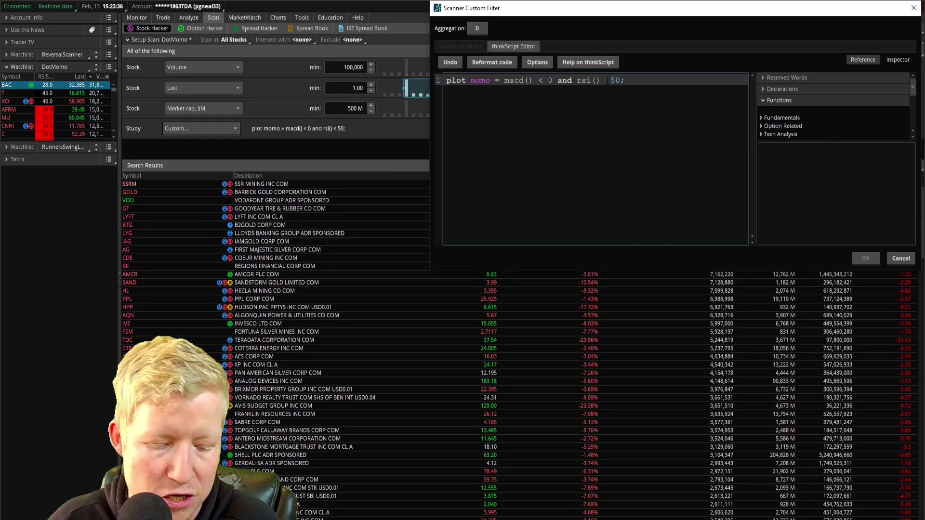
- Change the condition to rsi() > 50, confirm the filter, and rerun the scan
{"action": "type", "text": ">"}
{"action": "left_click", "coordinate": [871, 257]}
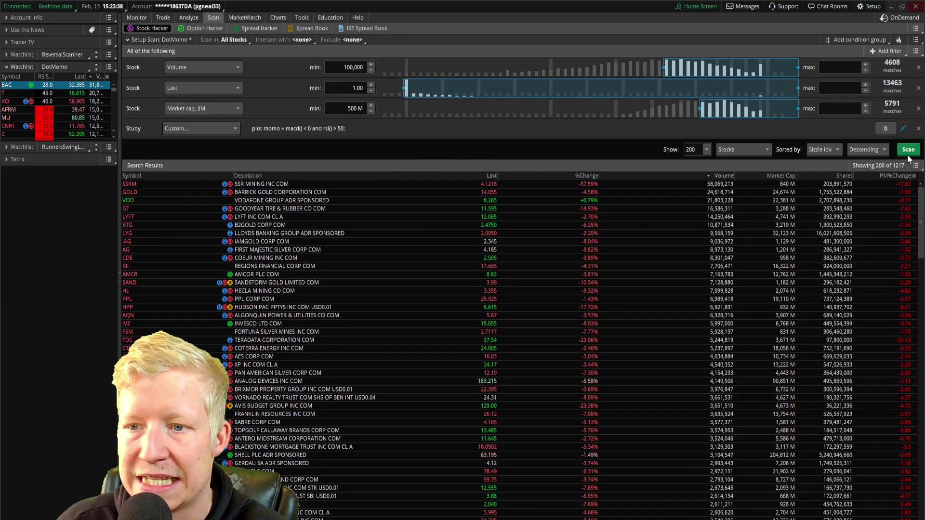
{"action": "left_click", "coordinate": [908, 150]}
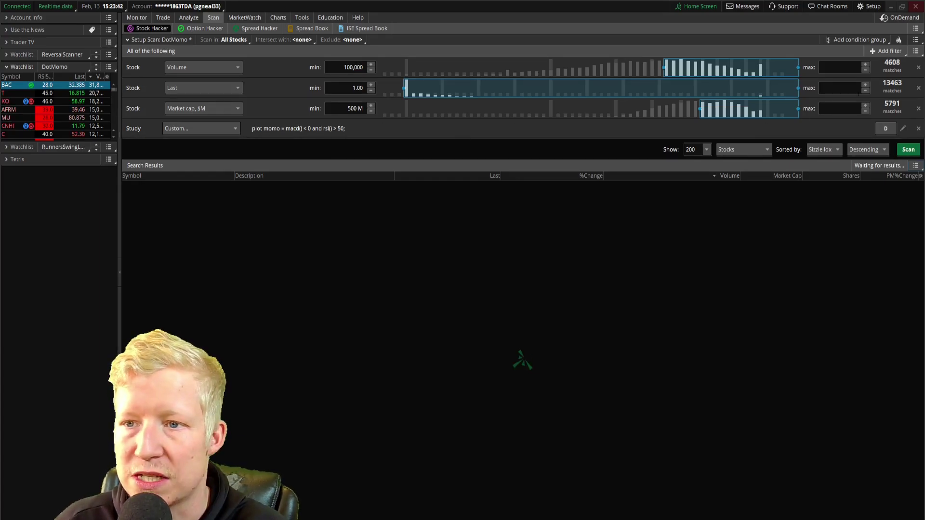
- Save the scan query as DotMomo, replacing the existing version
{"action": "left_click", "coordinate": [915, 40]}
{"action": "left_click", "coordinate": [888, 54]}
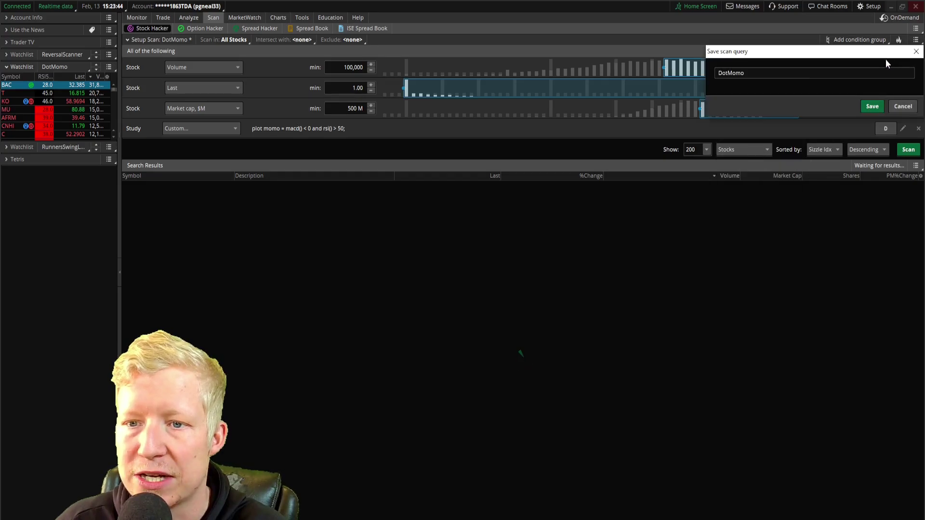
{"action": "left_click", "coordinate": [872, 106]}
{"action": "left_click", "coordinate": [829, 110]}
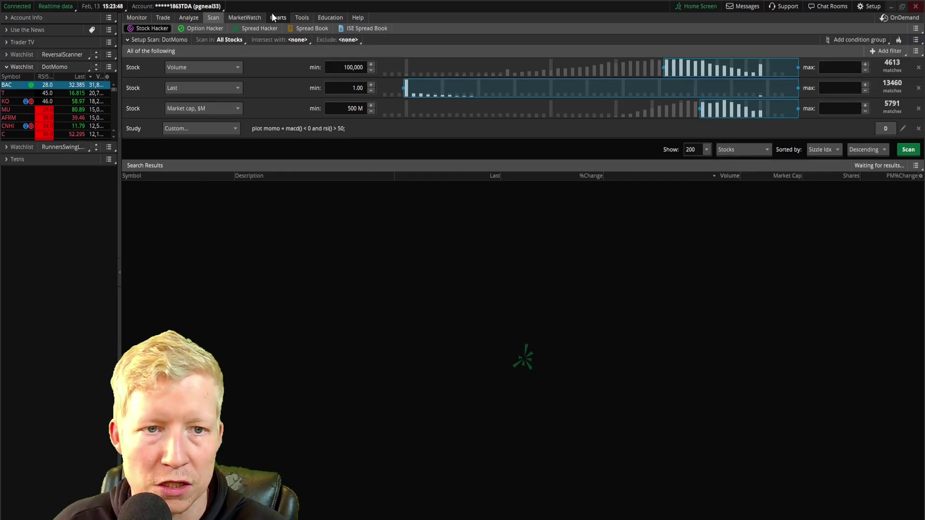
{"action": "mouse_move", "coordinate": [281, 20]}
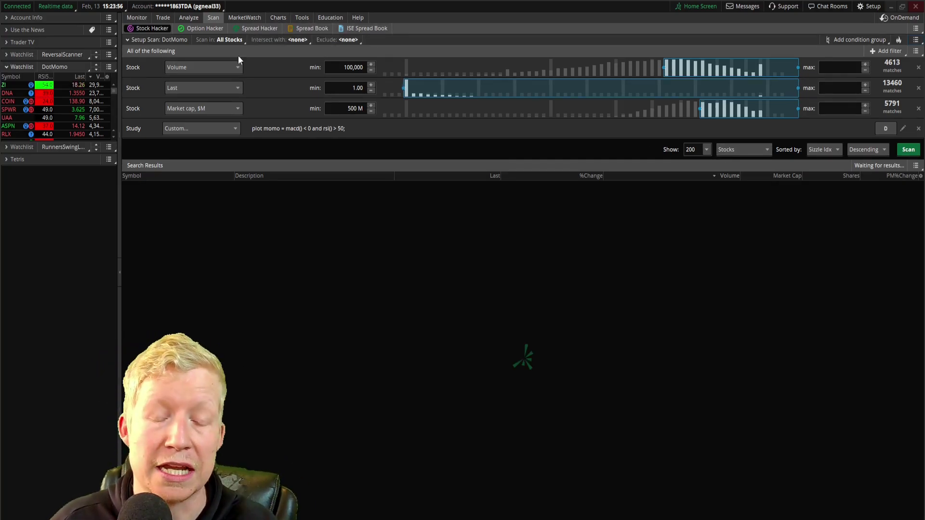
- Show the ZI daily chart on the Charts page, zoomed to about two months of candles
{"action": "left_click", "coordinate": [281, 19]}
{"action": "left_click", "coordinate": [19, 93]}
{"action": "left_click", "coordinate": [19, 86]}
{"action": "left_click_drag", "start_coordinate": [671, 241], "coordinate": [890, 241]}
{"action": "left_click_drag", "start_coordinate": [716, 270], "coordinate": [891, 270]}
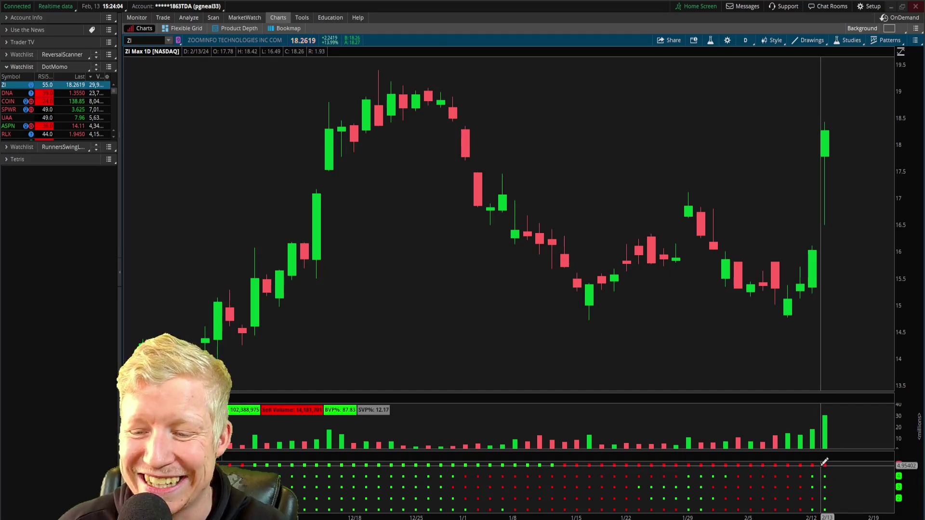
- Flip through the DNA, COIN, SPWR and UAA charts, zooming UAA to late August–February
{"action": "left_click", "coordinate": [10, 92]}
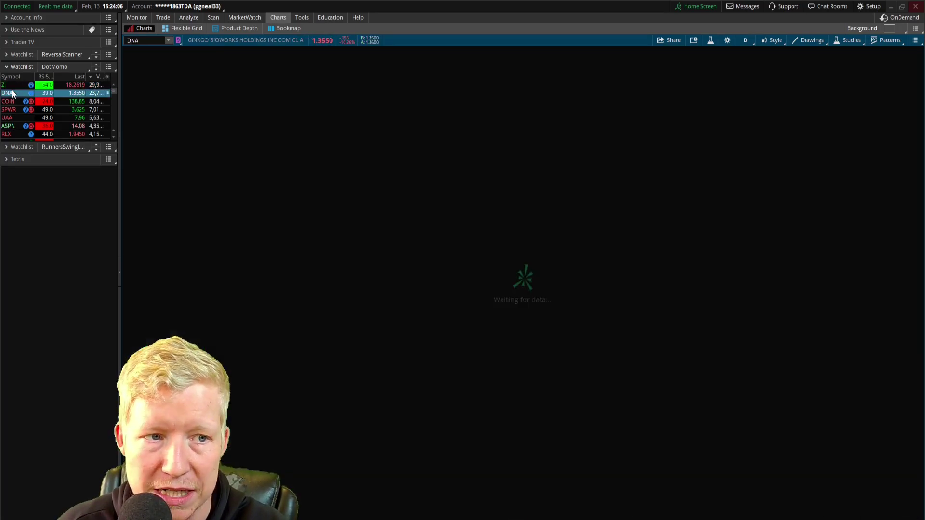
{"action": "left_click", "coordinate": [17, 102]}
{"action": "left_click", "coordinate": [16, 109]}
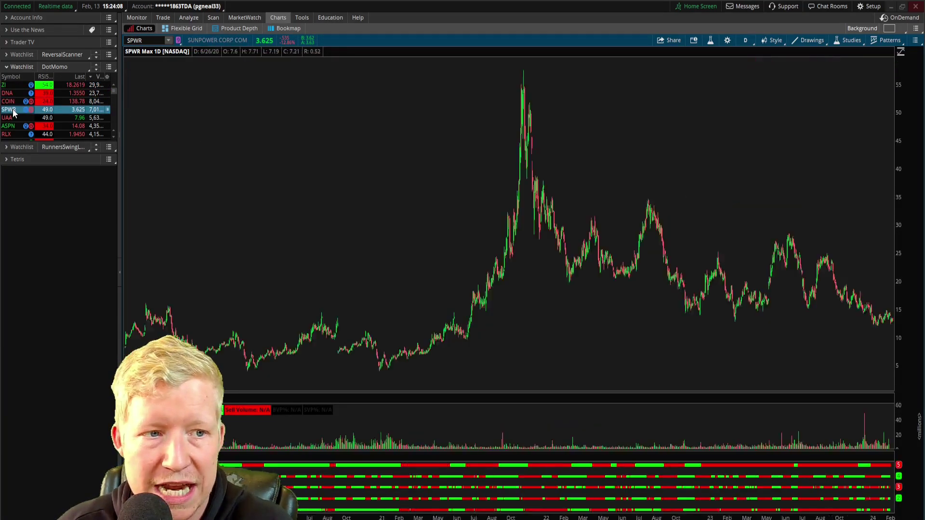
{"action": "scroll", "coordinate": [669, 289], "scroll_direction": "up", "scroll_amount": 10}
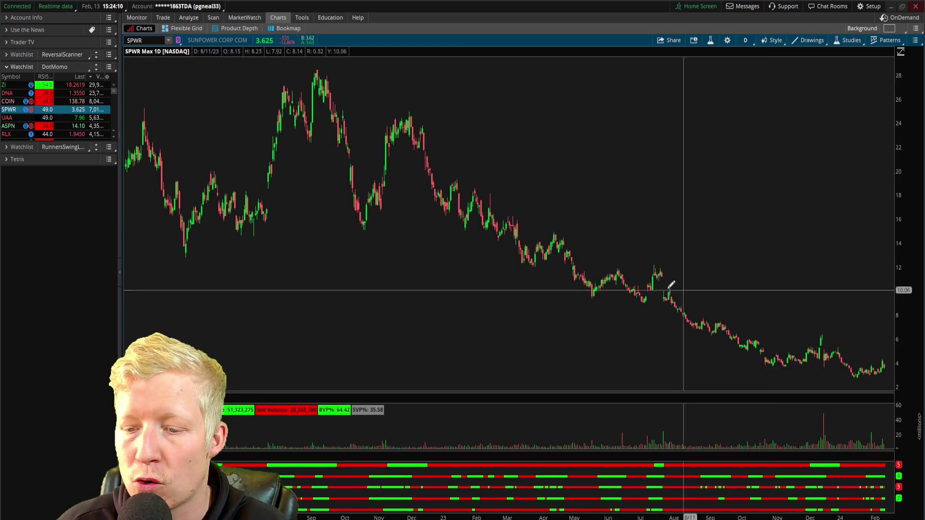
{"action": "scroll", "coordinate": [675, 347], "scroll_direction": "up", "scroll_amount": 5}
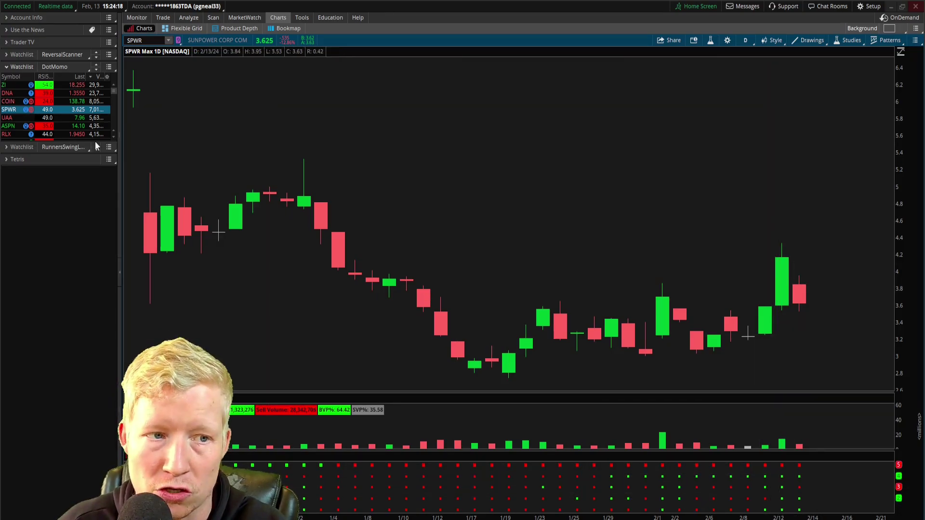
{"action": "left_click", "coordinate": [20, 118]}
{"action": "scroll", "coordinate": [683, 183], "scroll_direction": "up", "scroll_amount": 8}
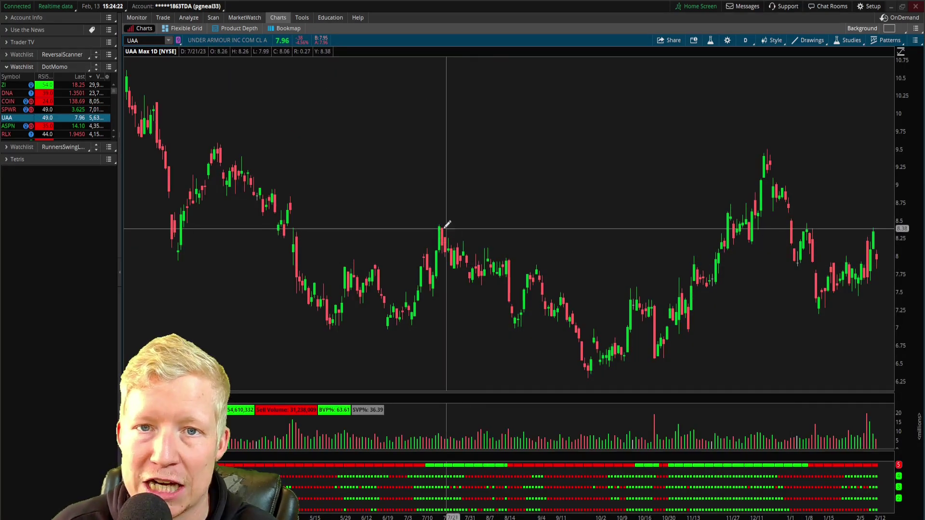
{"action": "left_click_drag", "start_coordinate": [417, 221], "coordinate": [892, 221]}
- Check the custom filter on the Scan tab without changes, then return to the ZI chart
{"action": "left_click", "coordinate": [214, 18]}
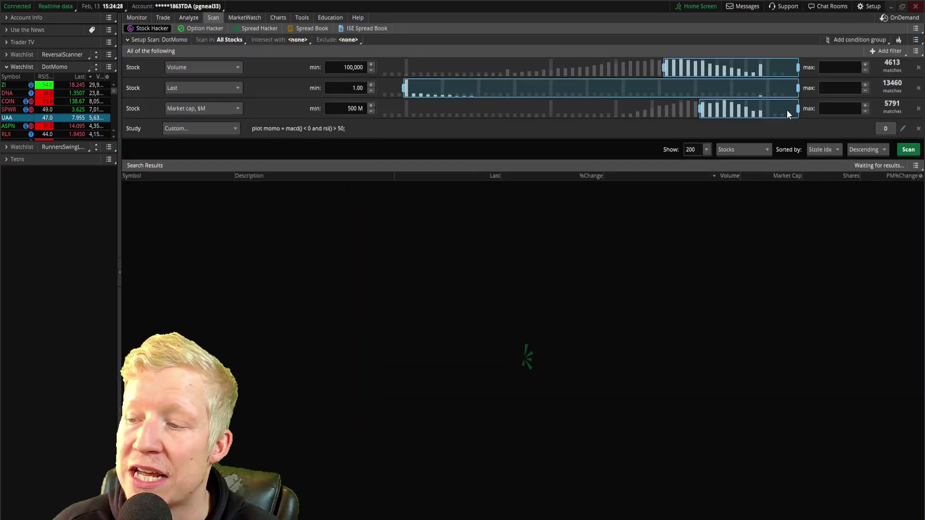
{"action": "left_click", "coordinate": [901, 128]}
{"action": "left_click", "coordinate": [913, 8]}
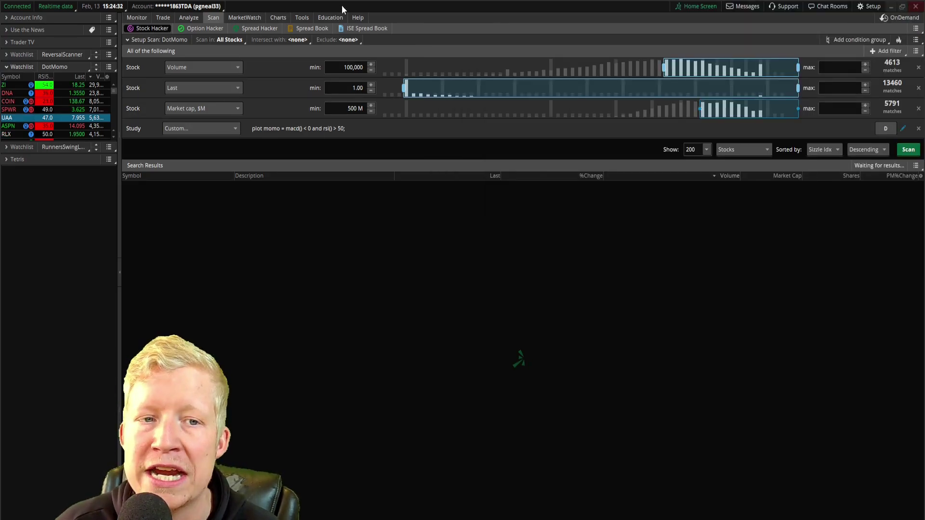
{"action": "left_click", "coordinate": [284, 17]}
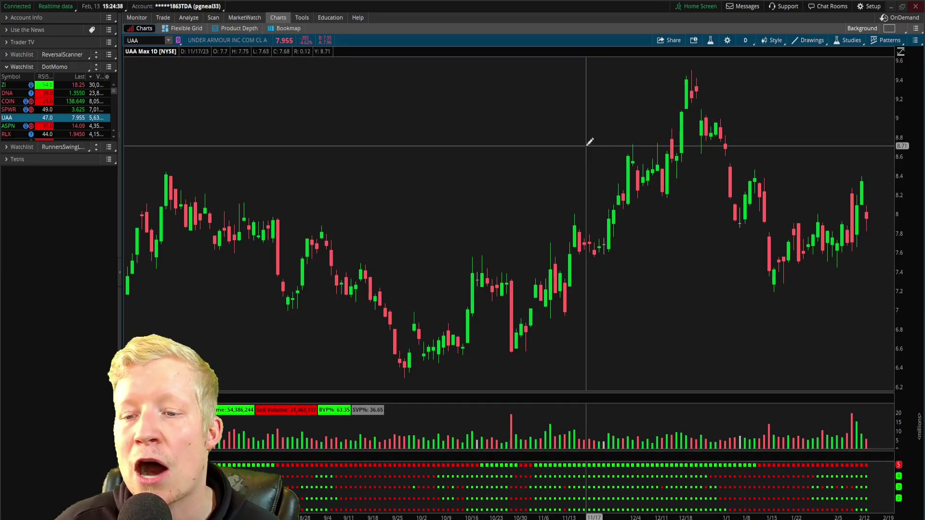
{"action": "left_click", "coordinate": [20, 85]}
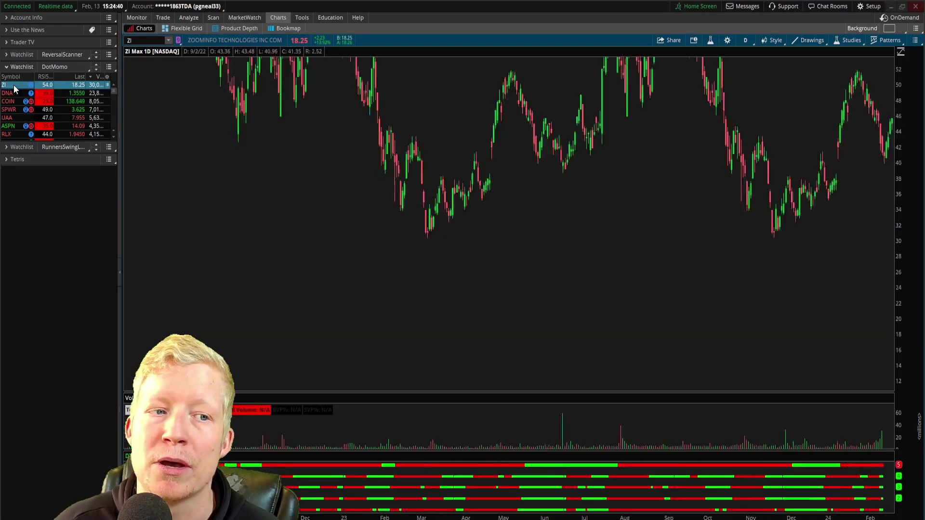
{"action": "scroll", "coordinate": [636, 226], "scroll_direction": "up", "scroll_amount": 3}
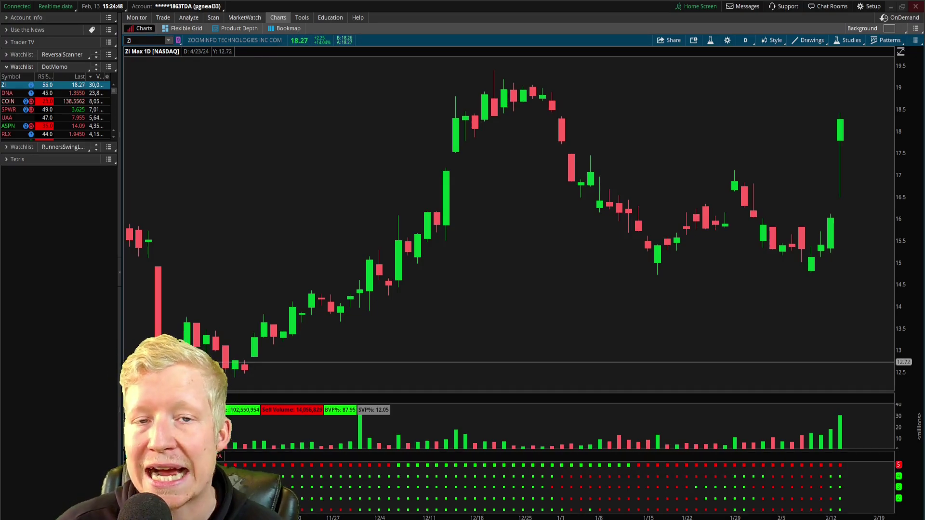
- Glance at the scan setup, then scroll the ZI daily chart out to its Max range
{"action": "left_click", "coordinate": [213, 17]}
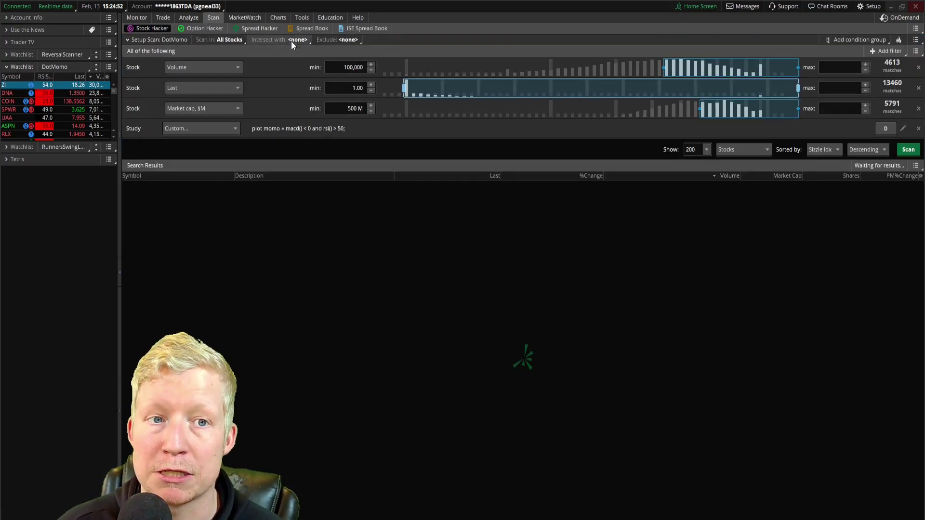
{"action": "left_click", "coordinate": [275, 18]}
{"action": "scroll", "coordinate": [196, 150], "scroll_direction": "up", "scroll_amount": 1}
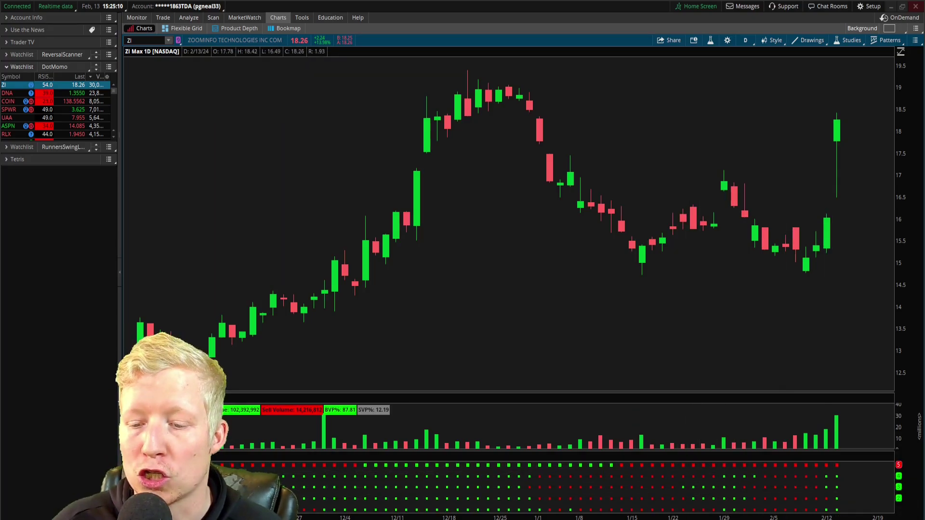
{"action": "scroll", "coordinate": [509, 222], "scroll_direction": "down", "scroll_amount": 10}
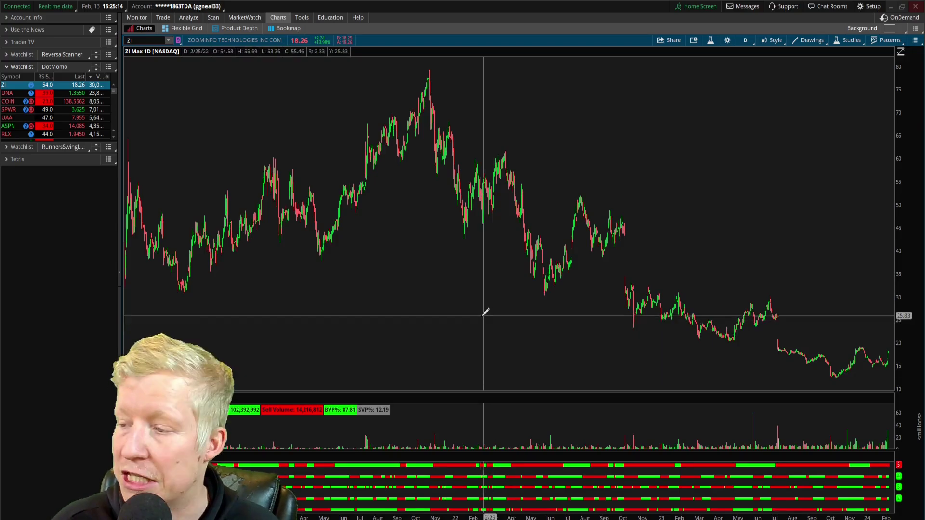
- Zoom the ZI chart to about Oct 2021–Feb 2023, glance at the scan setup, then return to ZI
{"action": "scroll", "coordinate": [297, 190], "scroll_direction": "up", "scroll_amount": 1}
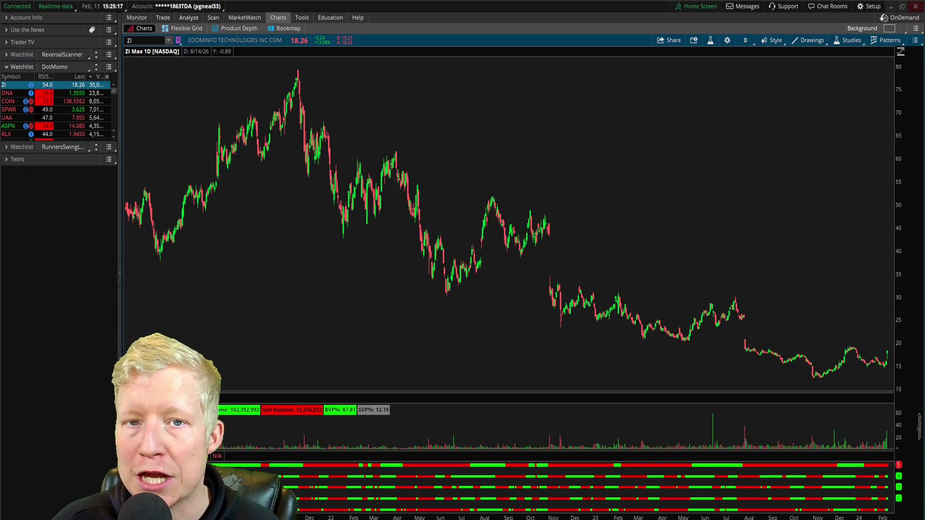
{"action": "left_click_drag", "start_coordinate": [280, 274], "coordinate": [610, 273]}
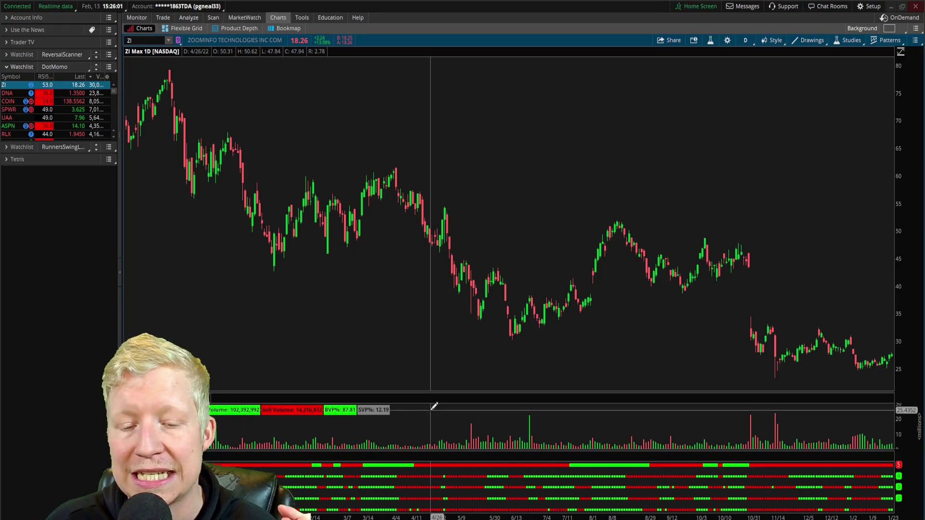
{"action": "left_click", "coordinate": [213, 17]}
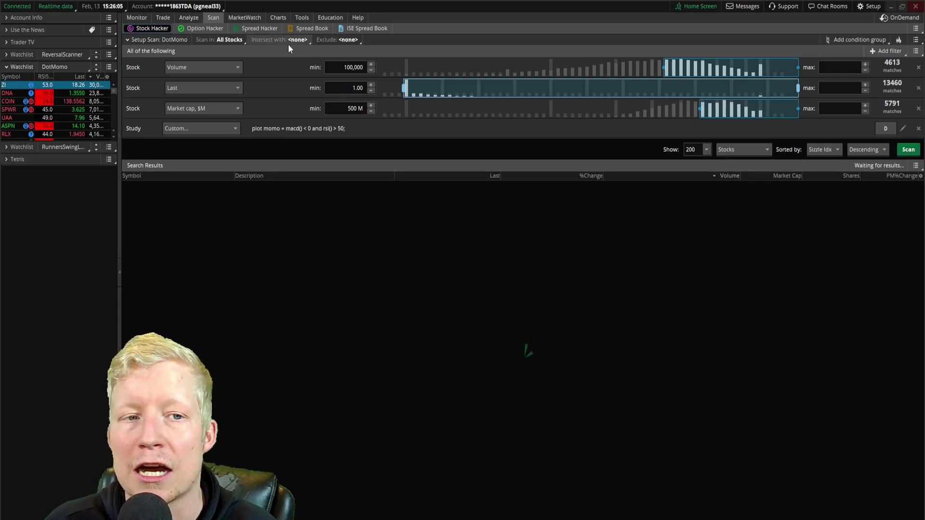
{"action": "left_click", "coordinate": [279, 17]}
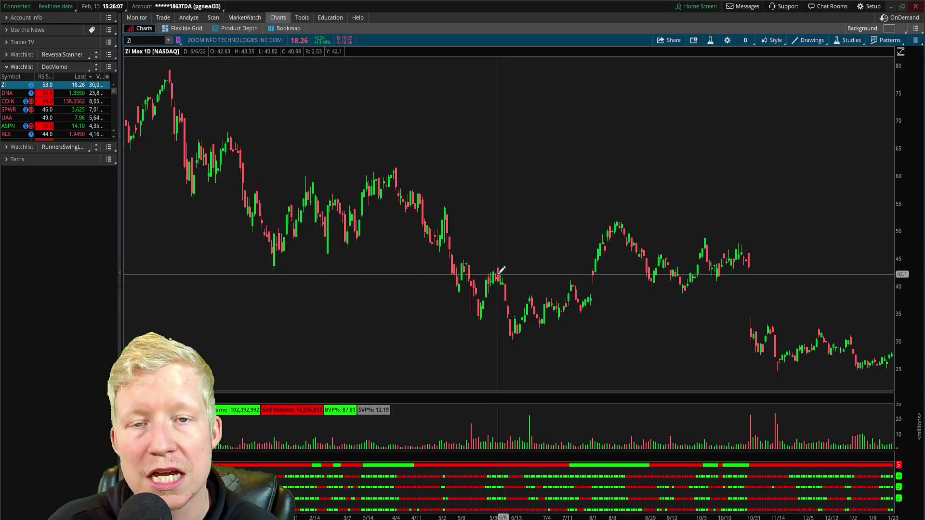